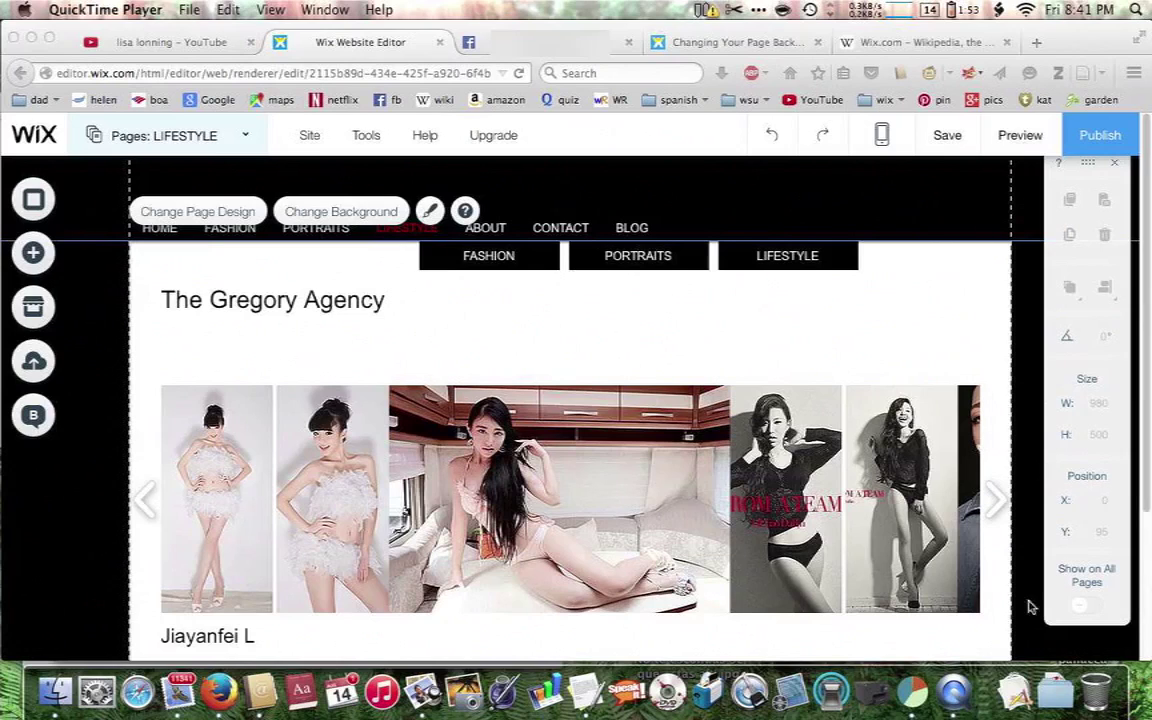
- Bring the Wix Editor to the front and open the Page Background settings for LIFESTYLE
{"action": "scroll", "coordinate": [119, 447], "scroll_direction": "down", "scroll_amount": 2}
{"action": "scroll", "coordinate": [119, 447], "scroll_direction": "up", "scroll_amount": 2}
{"action": "left_click", "coordinate": [99, 198]}
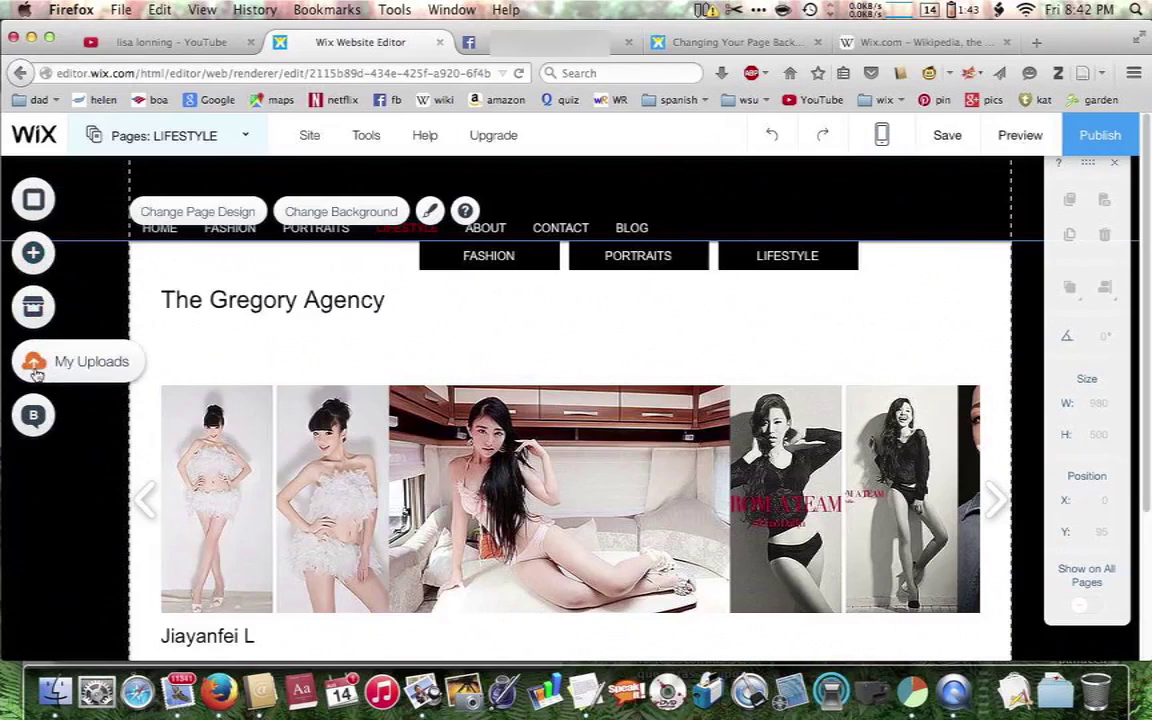
{"action": "left_click", "coordinate": [38, 203]}
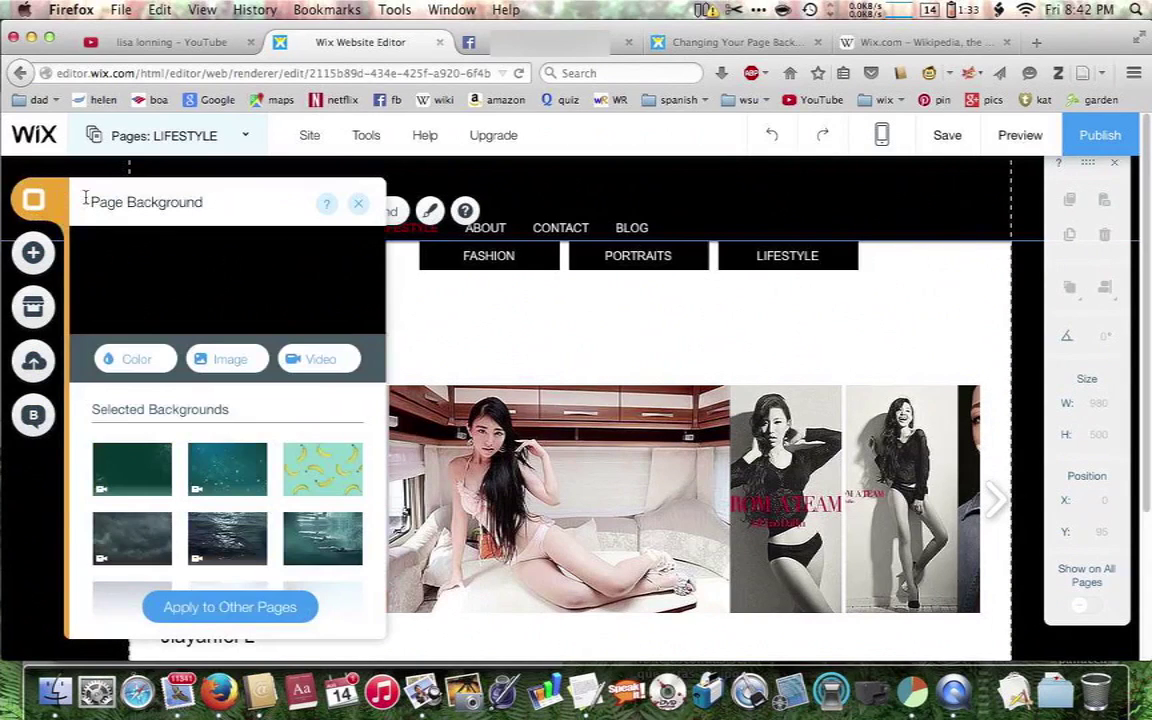
- Browse the colour and image gallery options, leaving the black background unchanged
{"action": "left_click", "coordinate": [137, 359]}
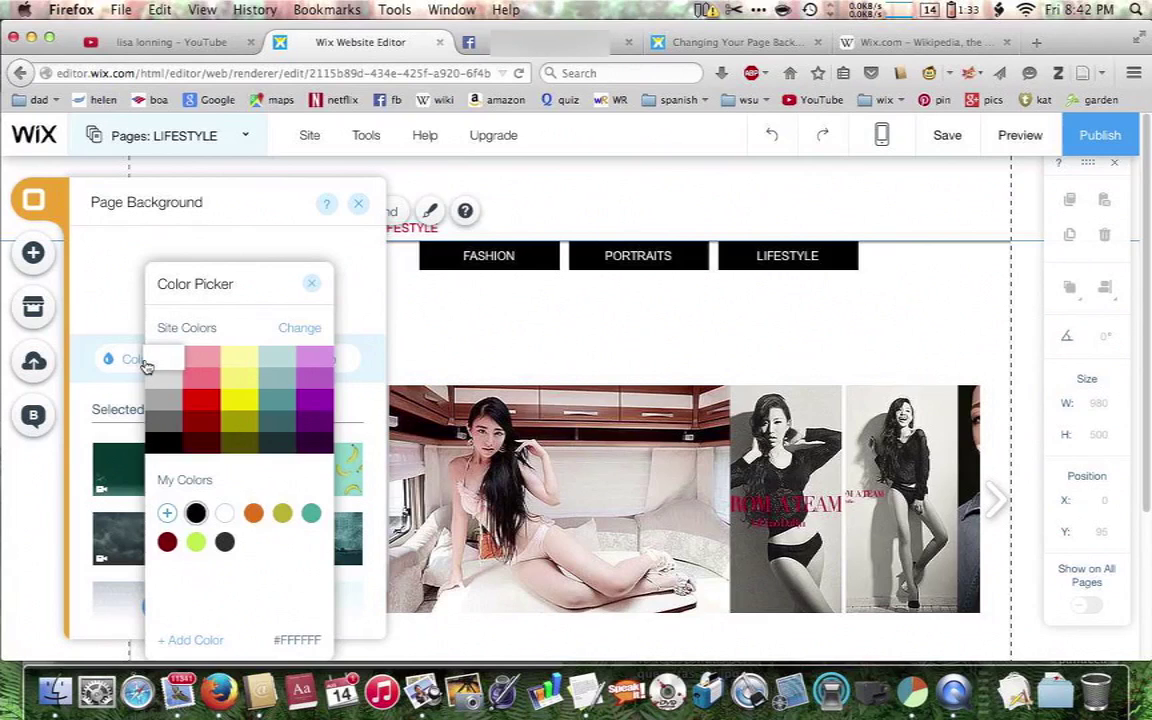
{"action": "left_click", "coordinate": [315, 288]}
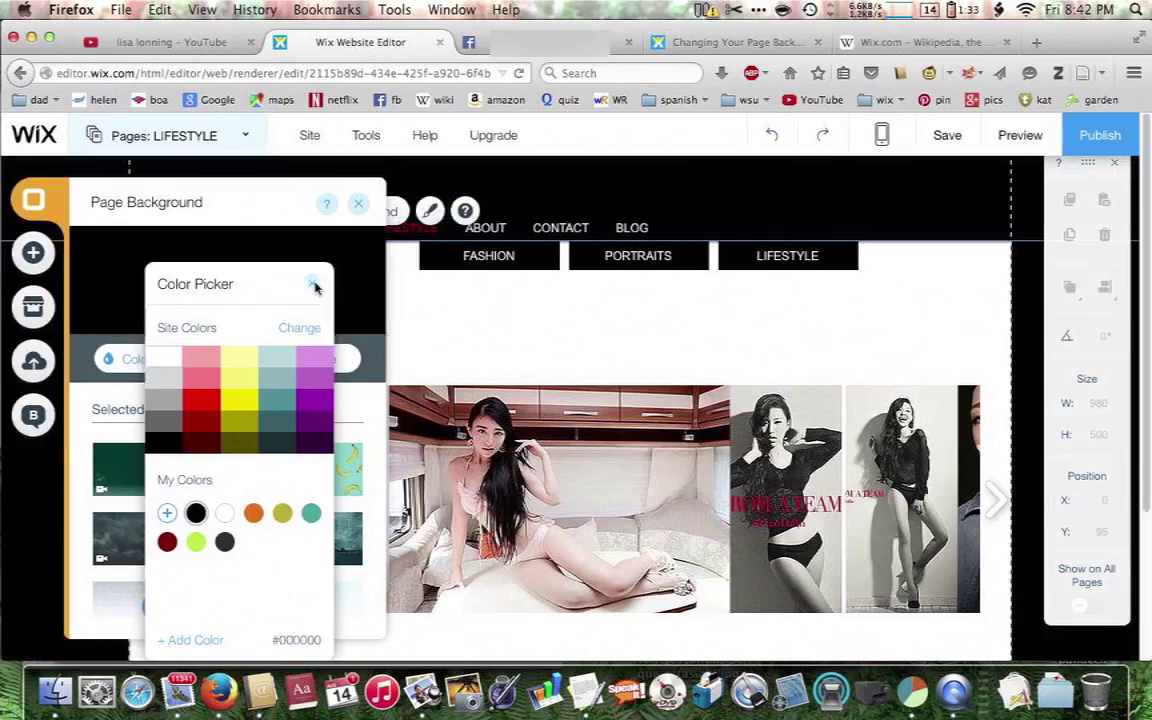
{"action": "left_click", "coordinate": [229, 361]}
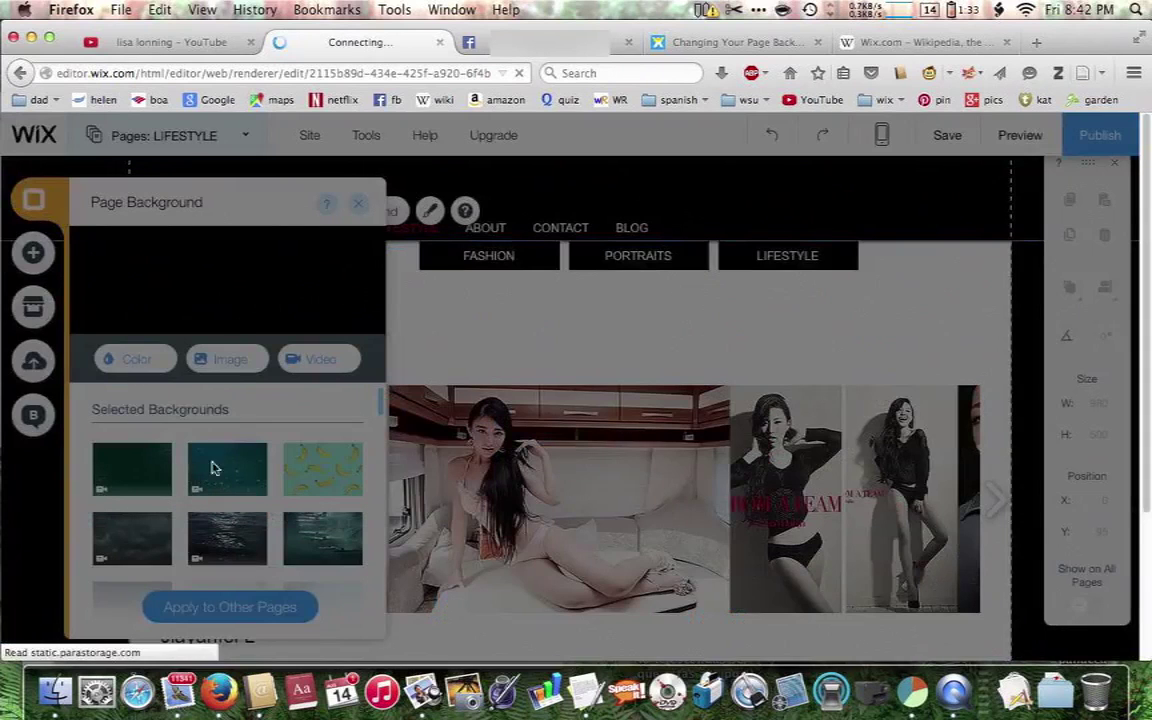
{"action": "left_click", "coordinate": [234, 358]}
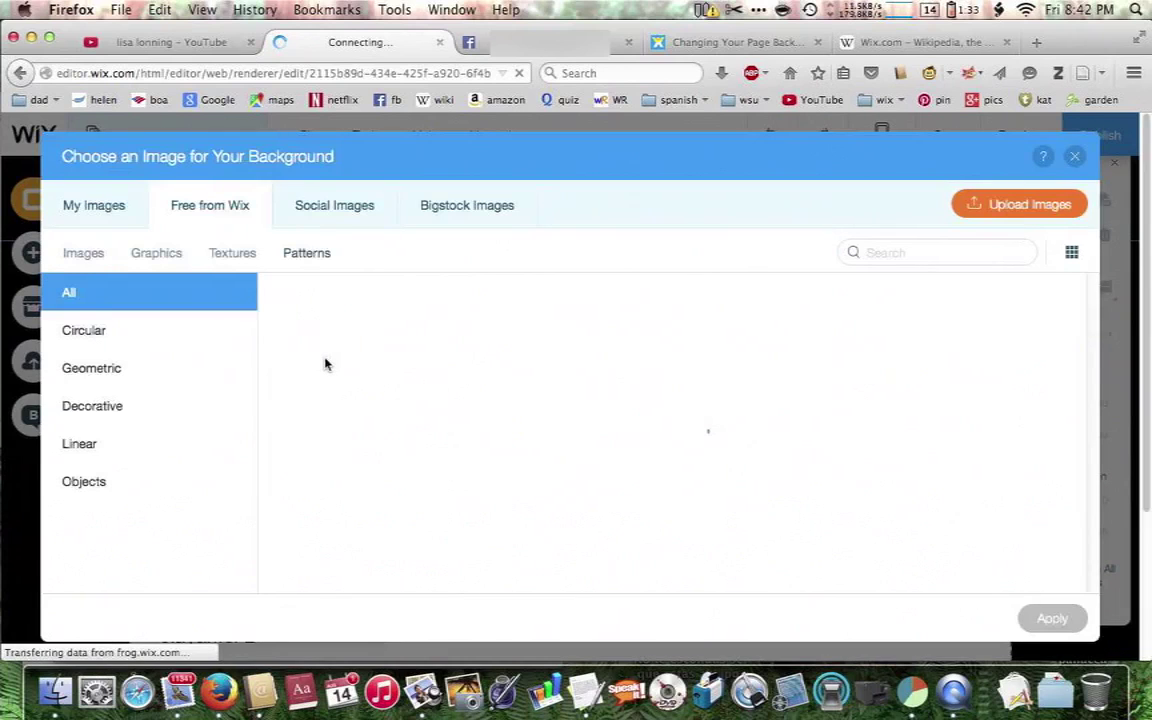
{"action": "left_click", "coordinate": [1074, 156]}
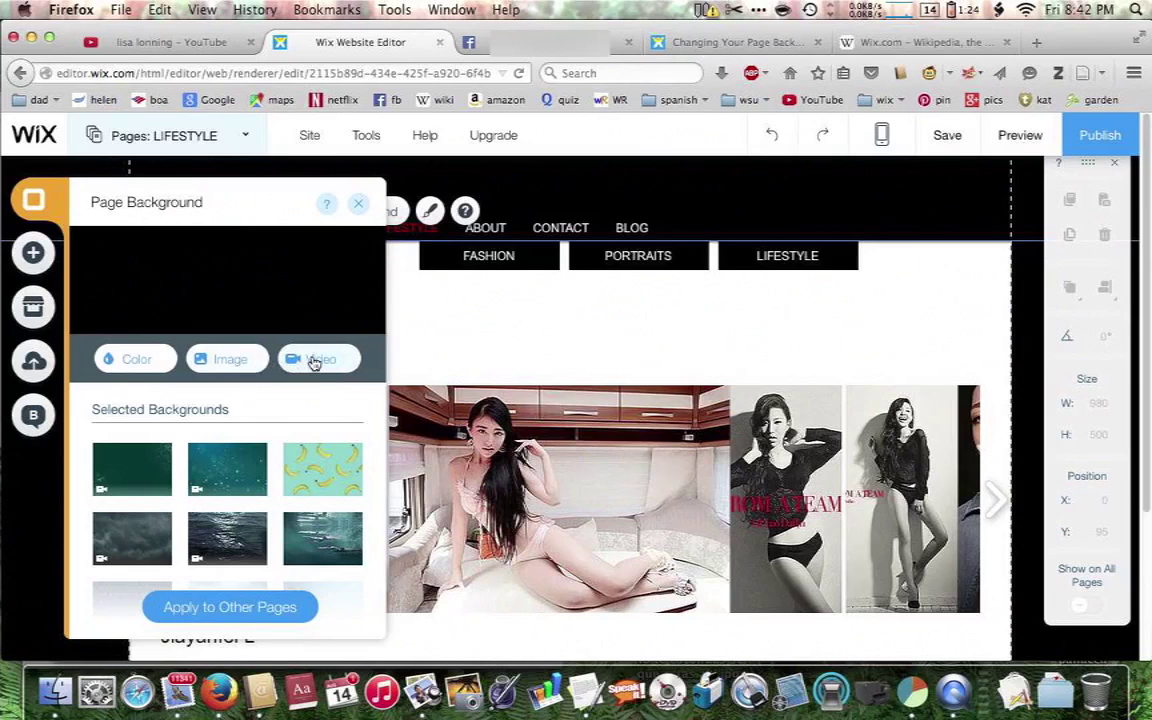
- Apply the Bananas pattern on light teal and preview the other background thumbnails
{"action": "mouse_move", "coordinate": [333, 485]}
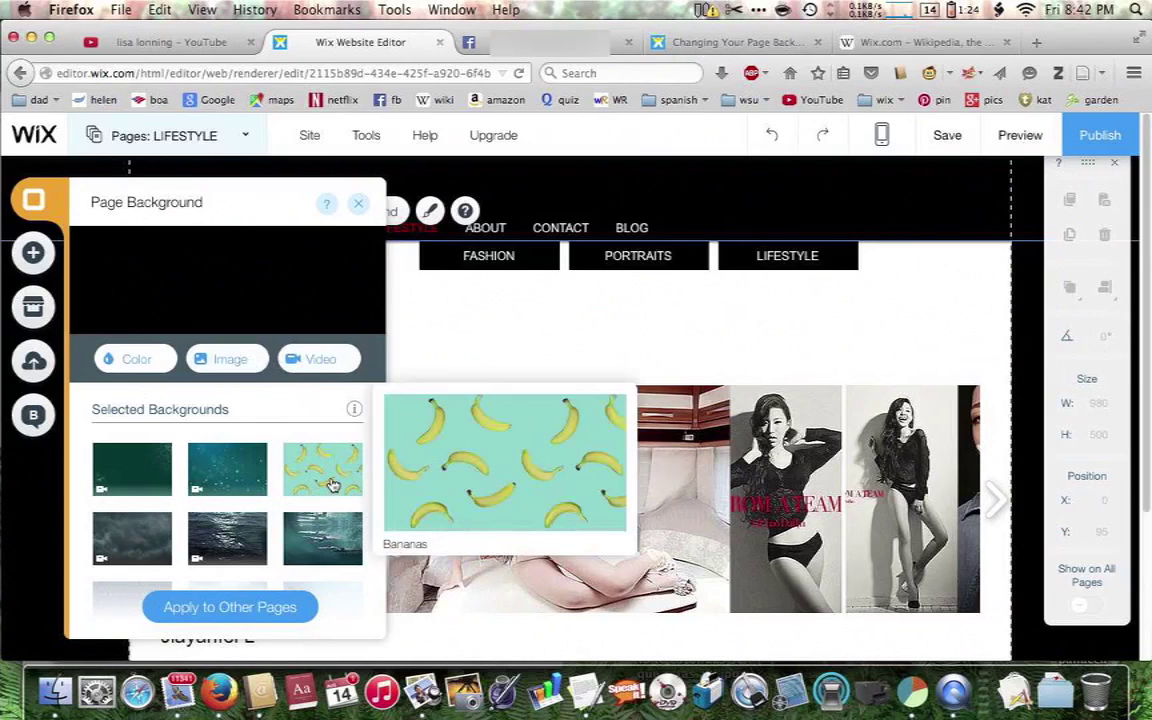
{"action": "left_click", "coordinate": [333, 485]}
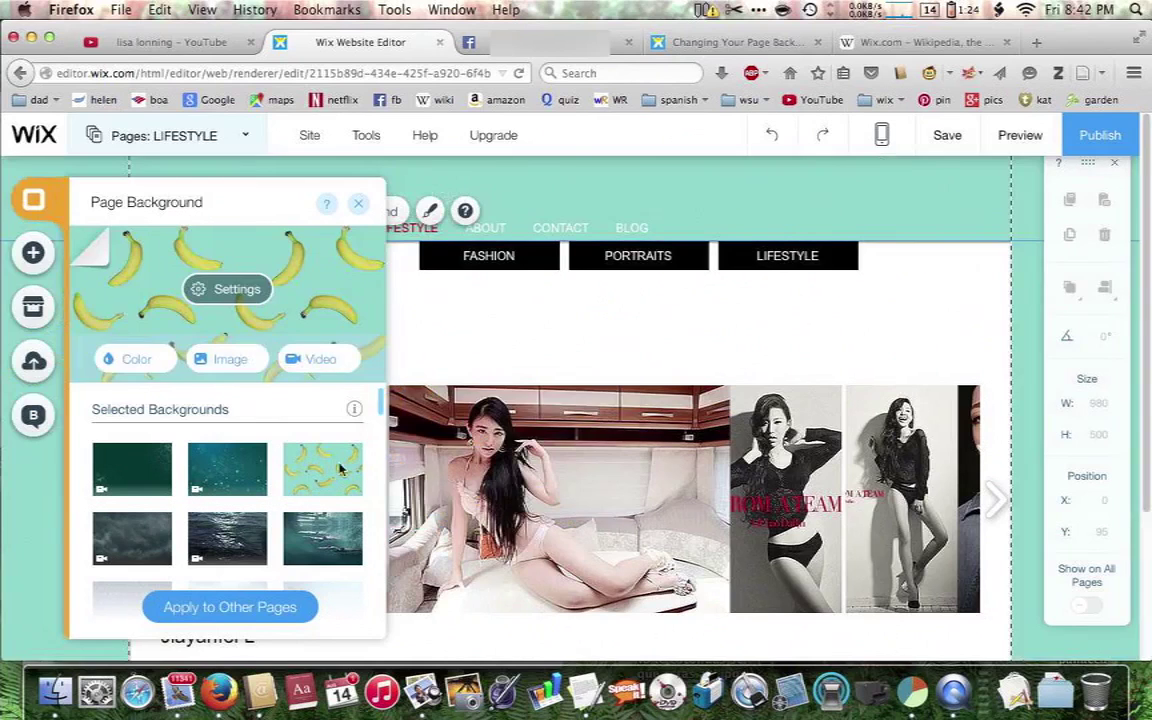
{"action": "mouse_move", "coordinate": [340, 470]}
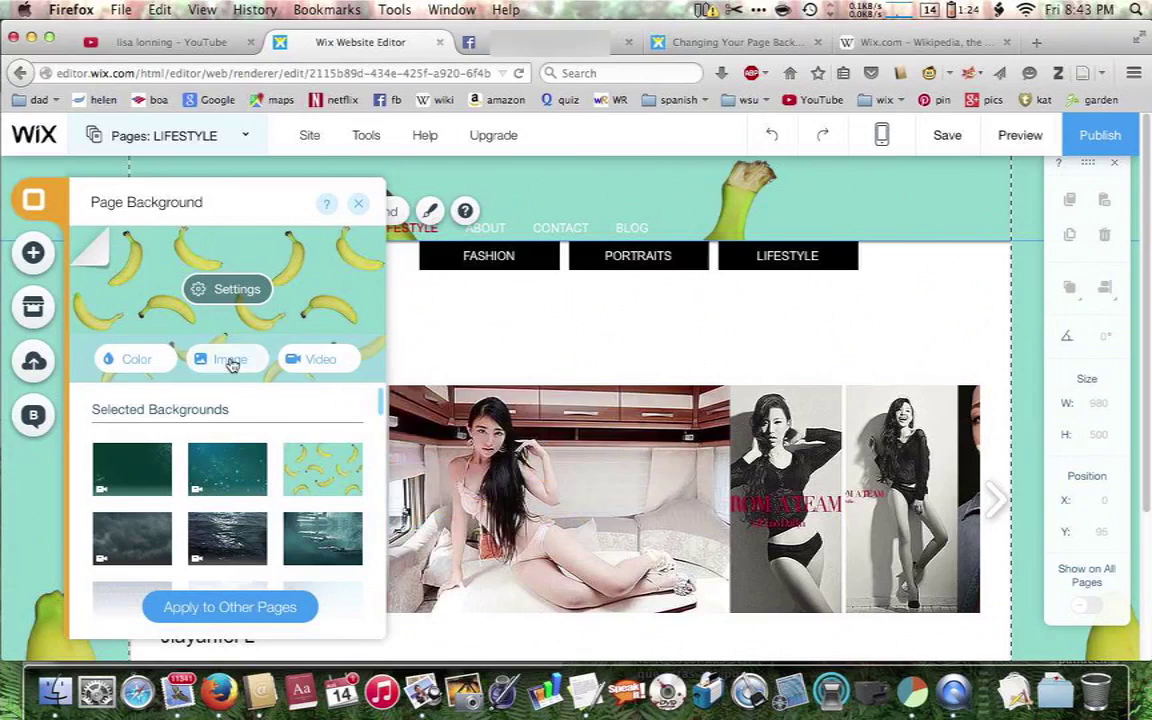
{"action": "mouse_move", "coordinate": [247, 484]}
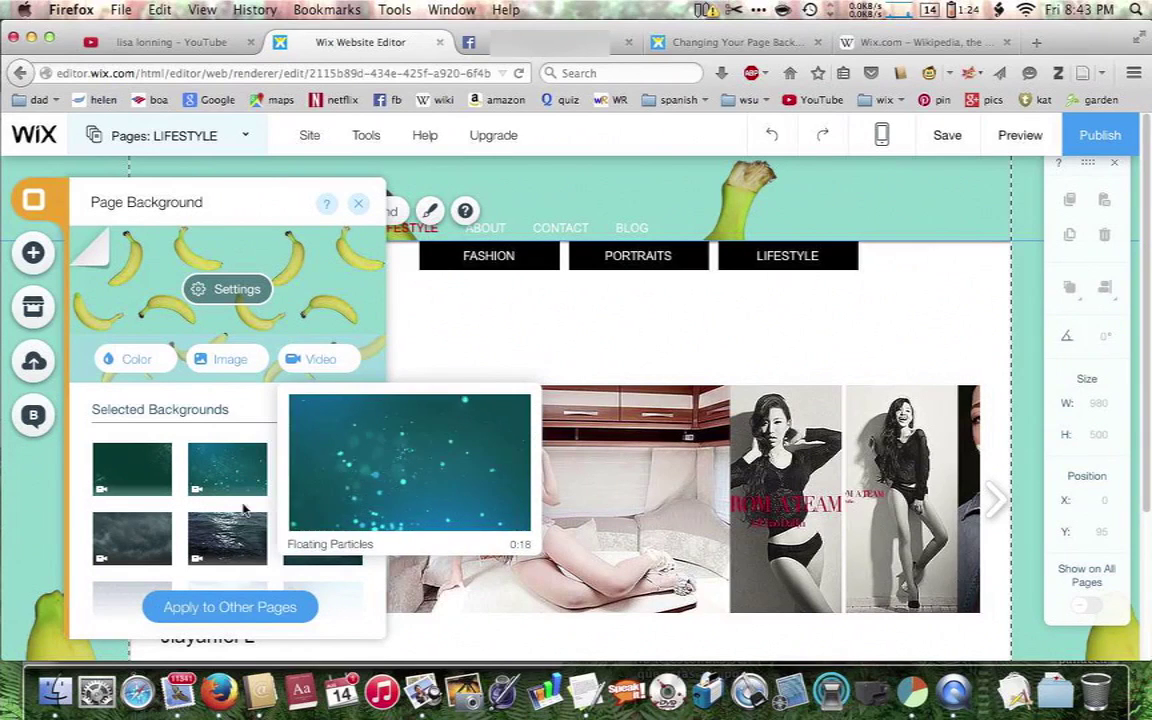
{"action": "mouse_move", "coordinate": [230, 550]}
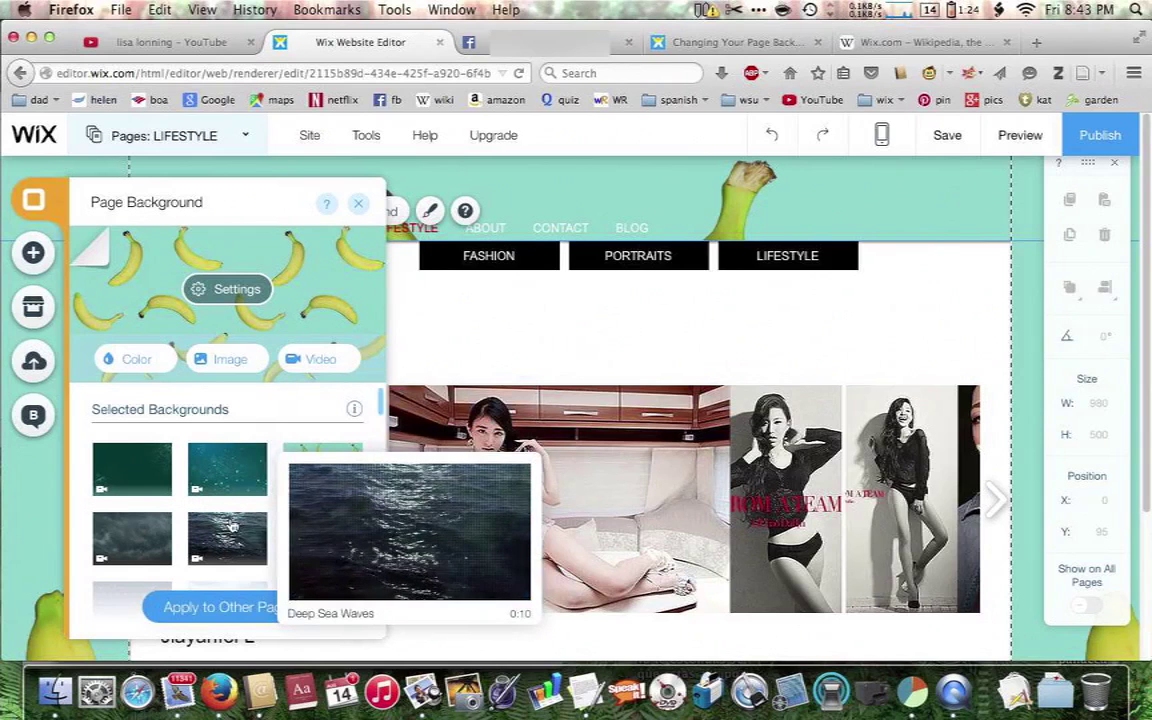
- Scroll through more background options, then re-select the Bananas background
{"action": "scroll", "coordinate": [230, 527], "scroll_direction": "down", "scroll_amount": 1}
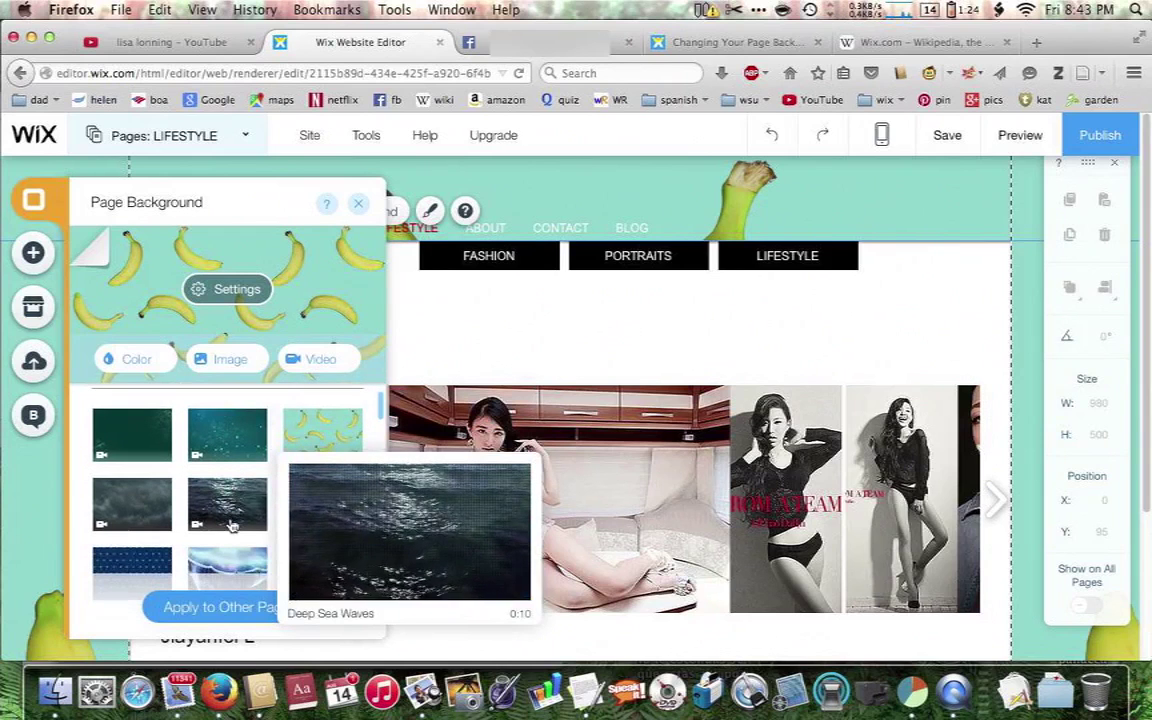
{"action": "scroll", "coordinate": [230, 527], "scroll_direction": "down", "scroll_amount": 5}
{"action": "scroll", "coordinate": [230, 527], "scroll_direction": "down", "scroll_amount": 2}
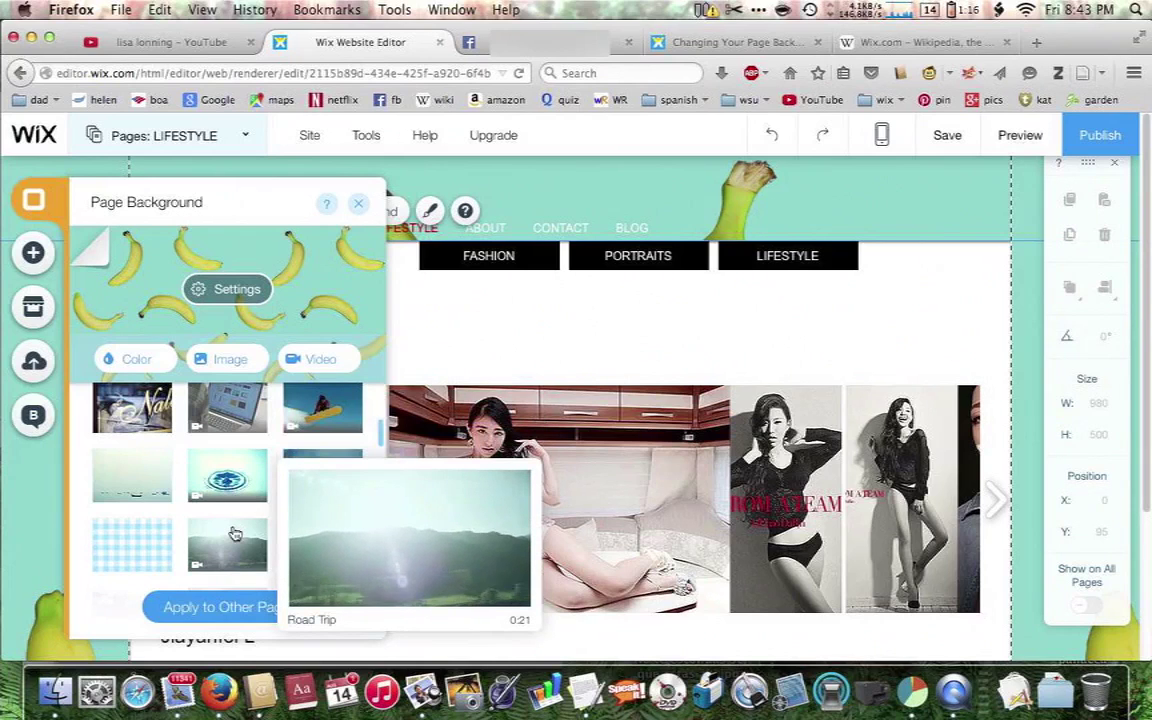
{"action": "scroll", "coordinate": [234, 533], "scroll_direction": "up", "scroll_amount": 1}
{"action": "scroll", "coordinate": [232, 533], "scroll_direction": "up", "scroll_amount": 5}
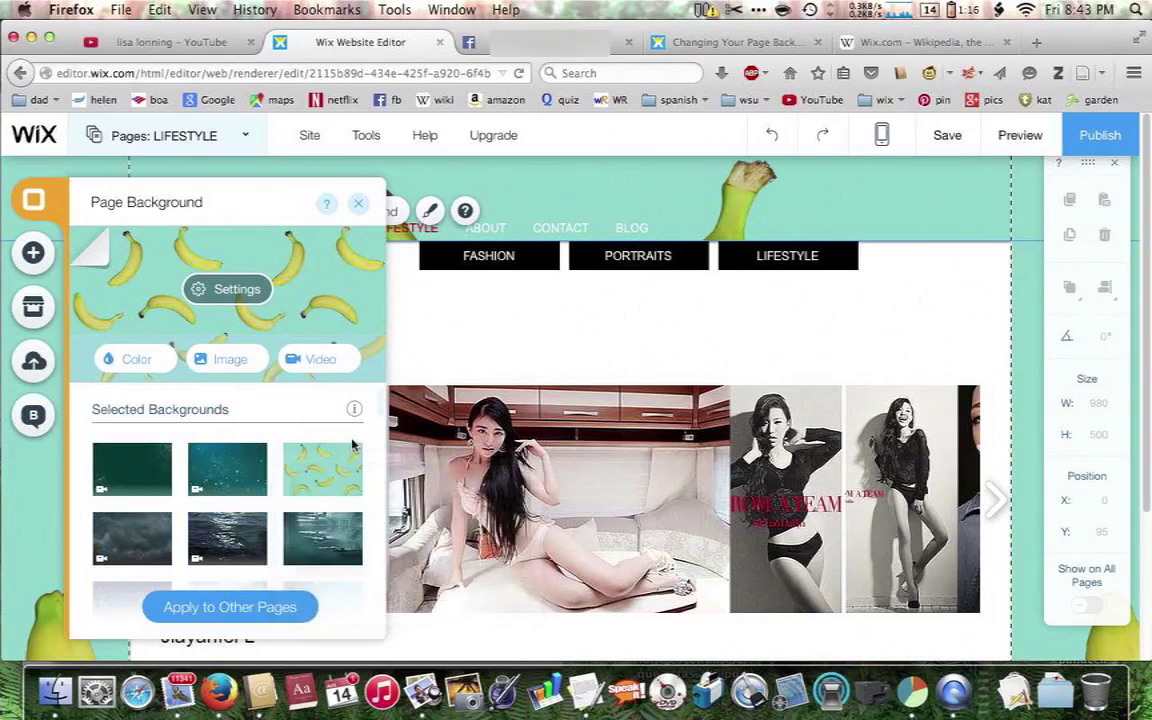
{"action": "left_click", "coordinate": [335, 473]}
- Open the background colour choices showing #8BD0CD and start a new custom colour
{"action": "mouse_move", "coordinate": [324, 477]}
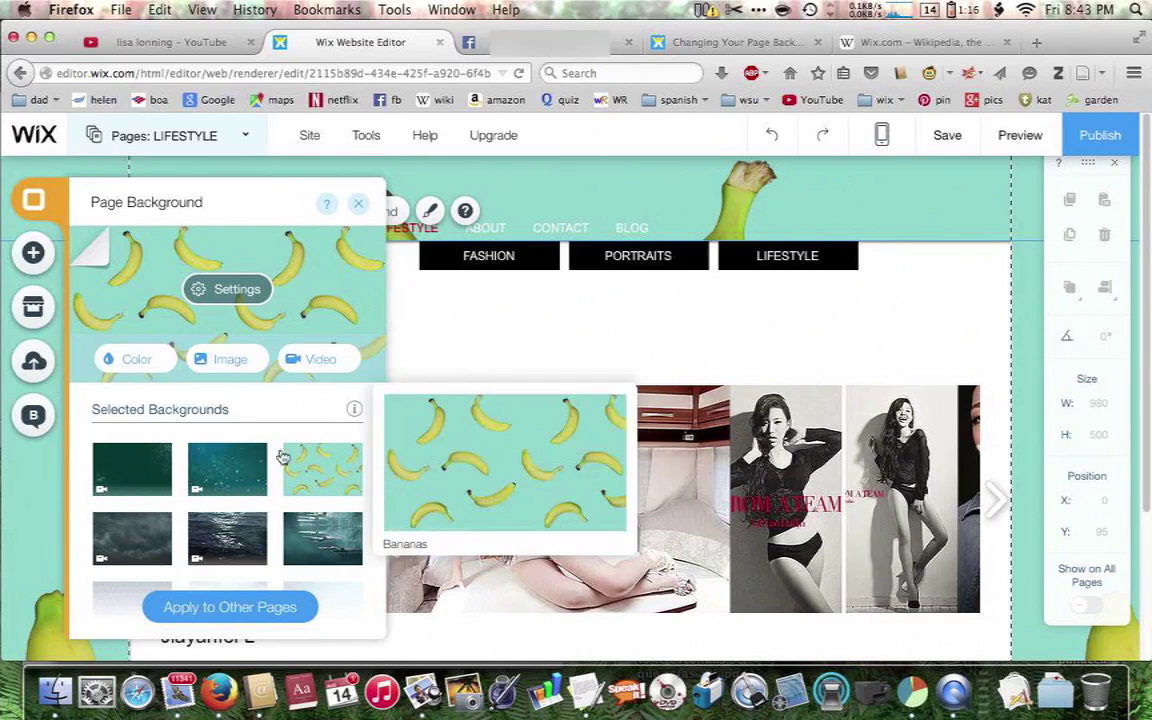
{"action": "left_click", "coordinate": [138, 360]}
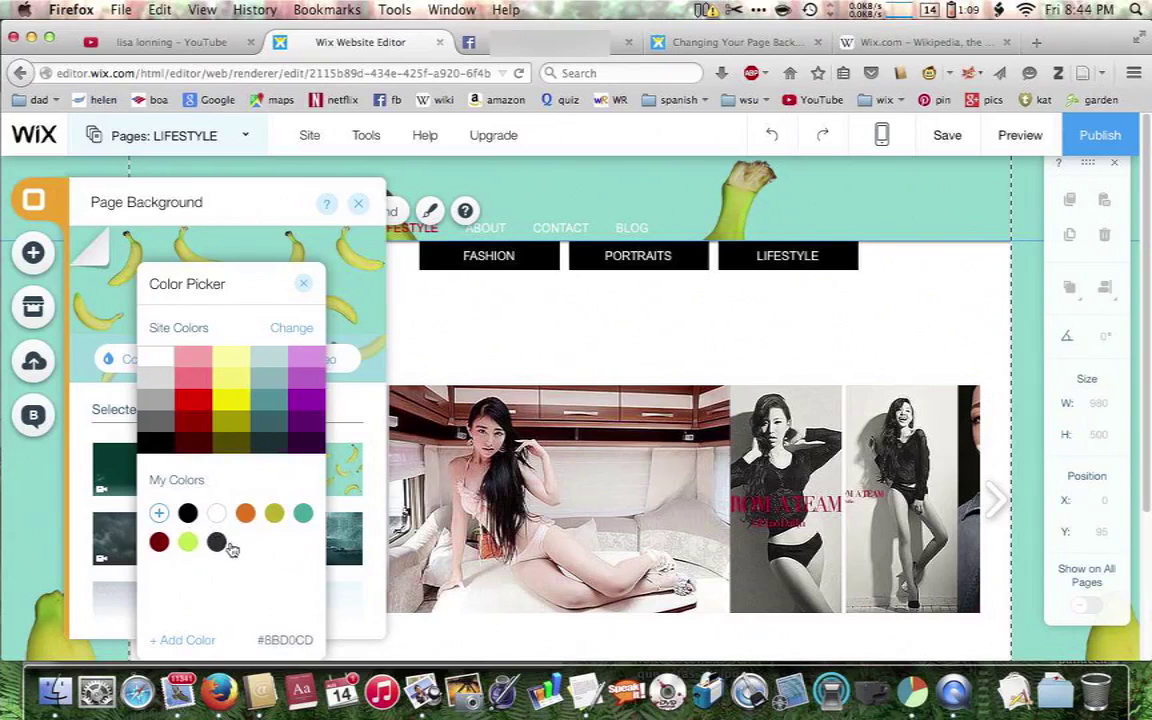
{"action": "left_click", "coordinate": [186, 641]}
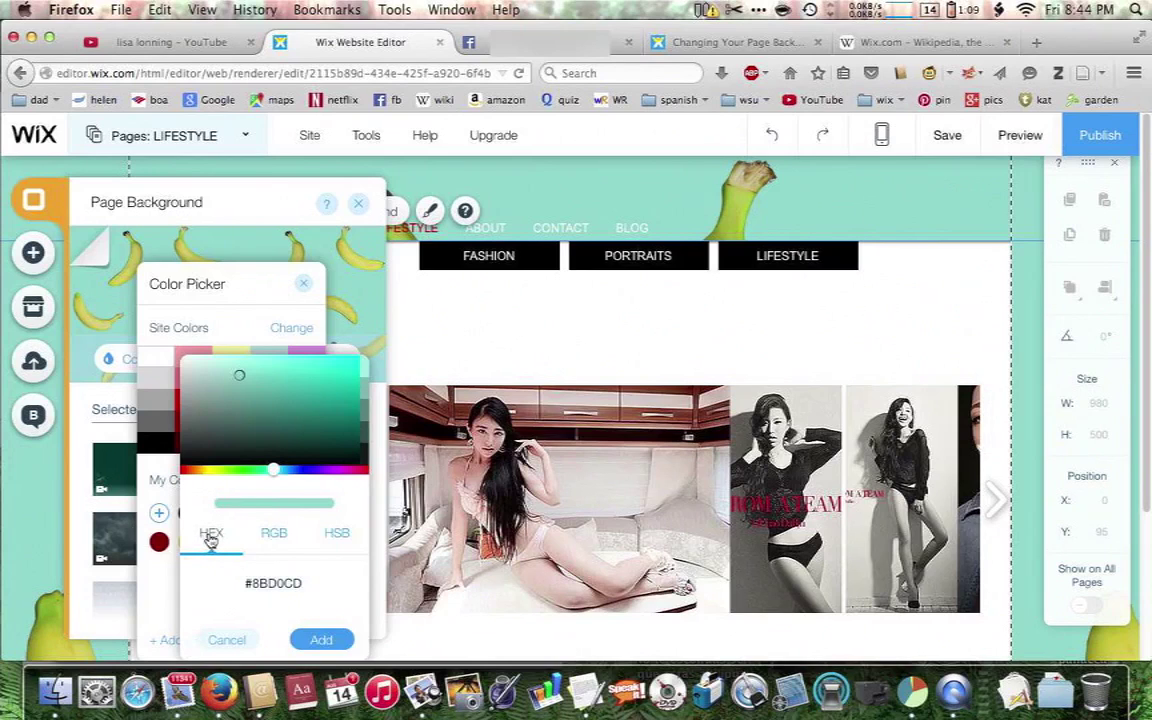
- Toggle the colour readout between RGB and hex, then move the hue to green
{"action": "left_click", "coordinate": [263, 536]}
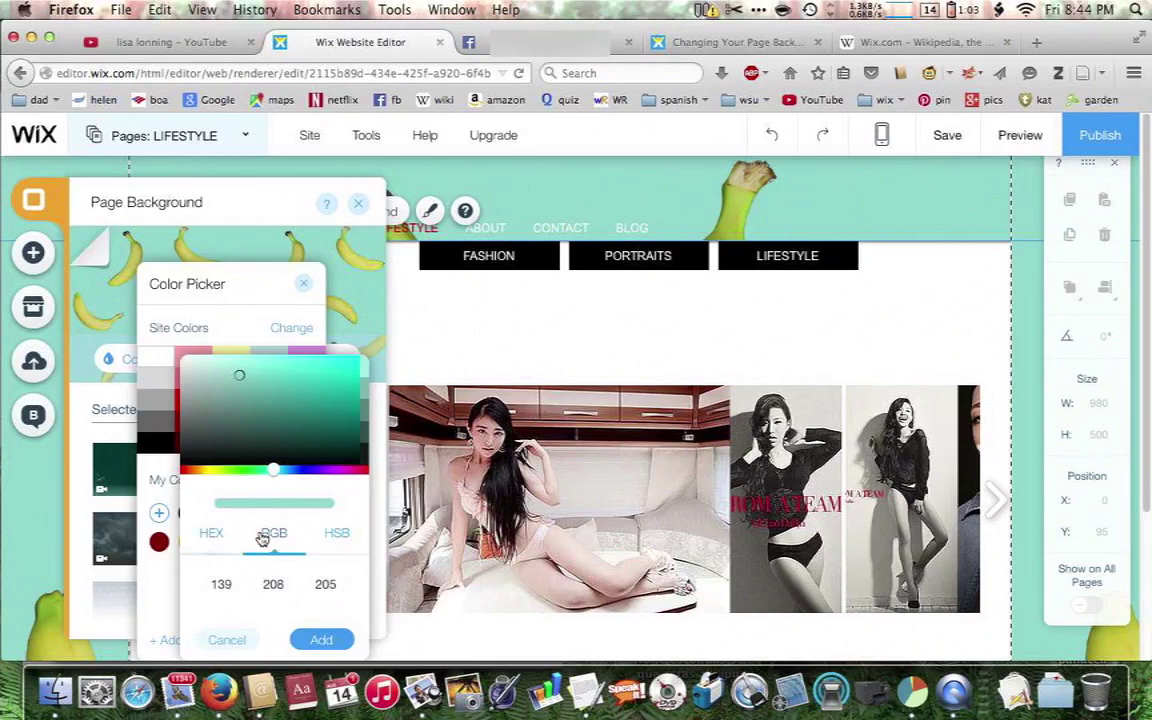
{"action": "left_click", "coordinate": [211, 536]}
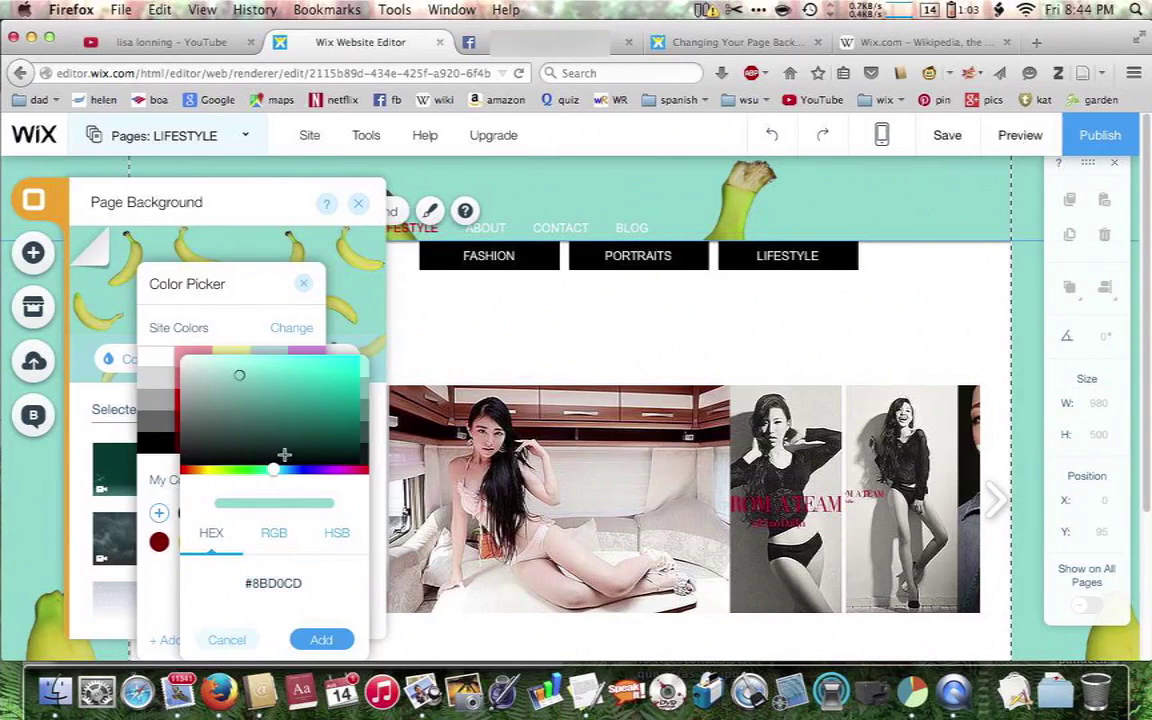
{"action": "left_click_drag", "start_coordinate": [275, 472], "coordinate": [252, 472]}
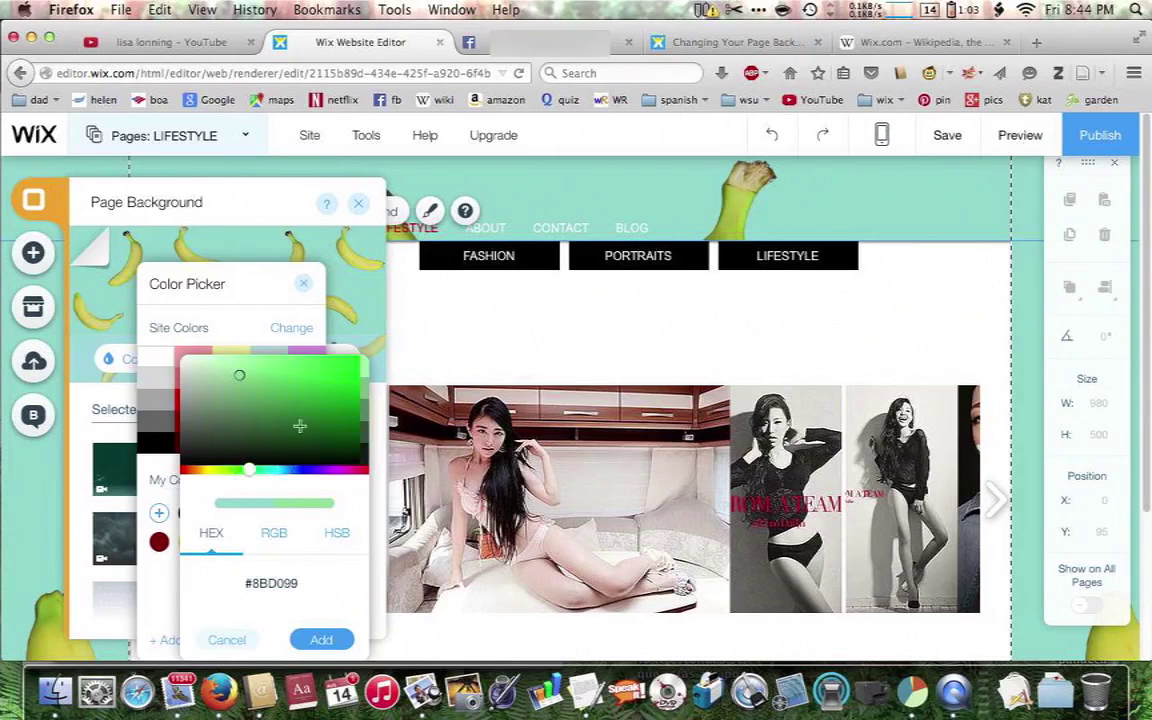
{"action": "left_click", "coordinate": [297, 396]}
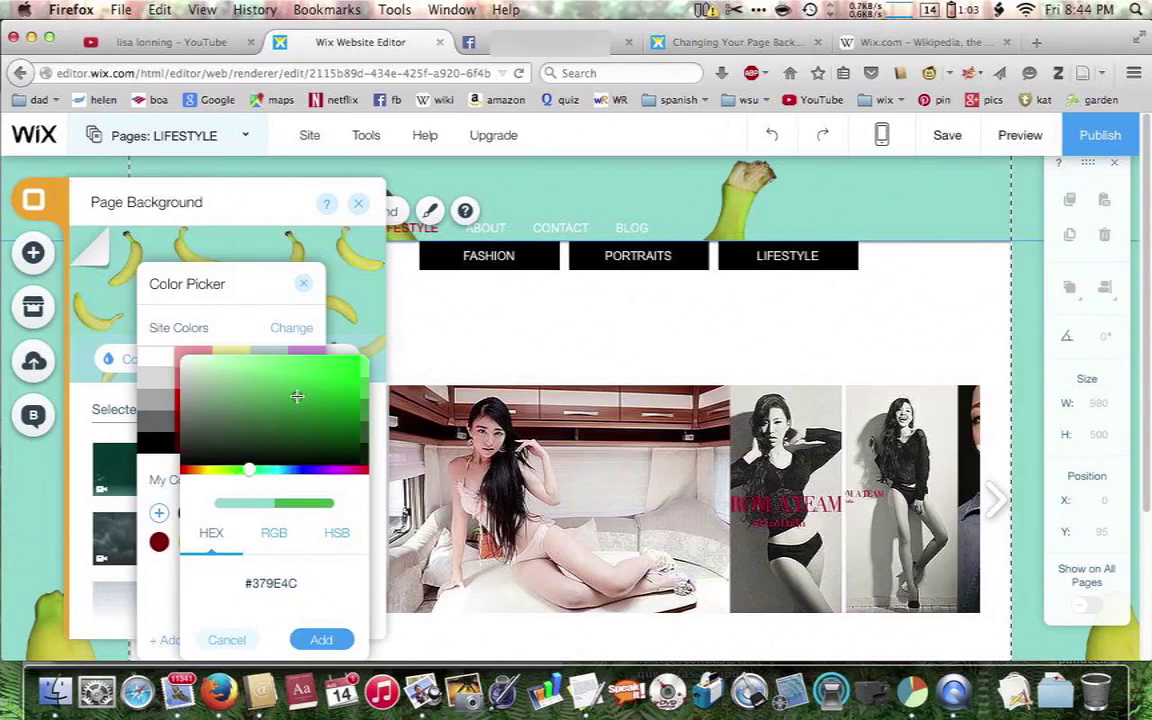
{"action": "left_click", "coordinate": [308, 380]}
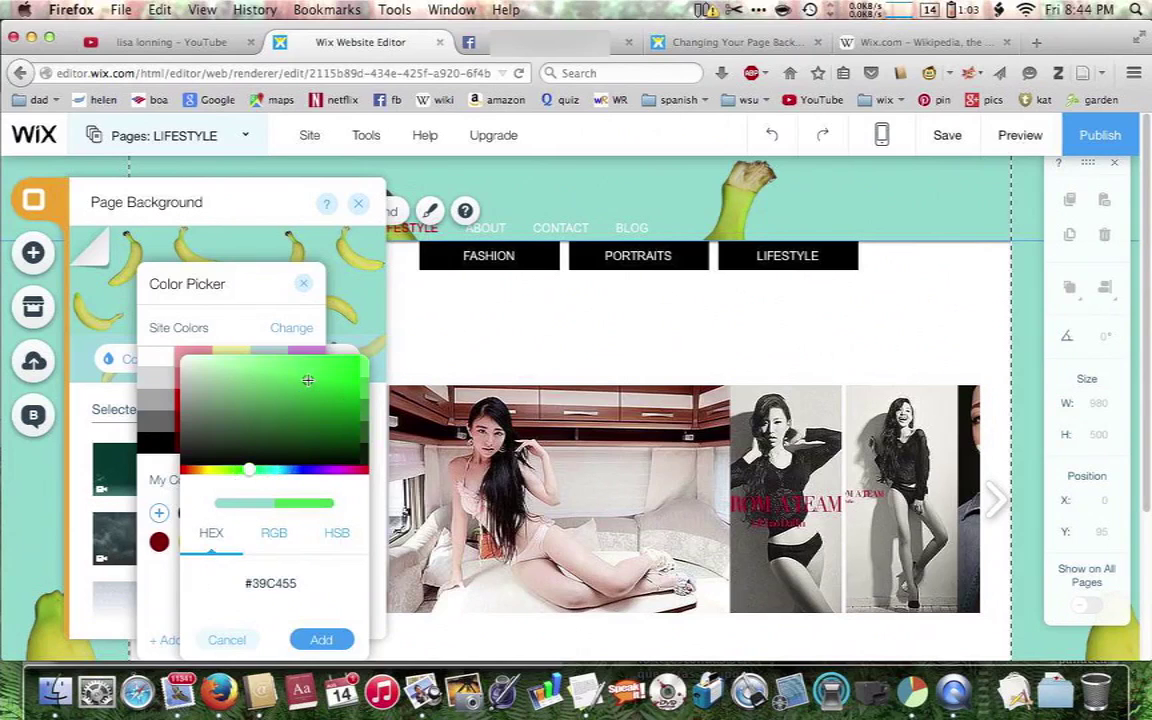
{"action": "left_click", "coordinate": [297, 395]}
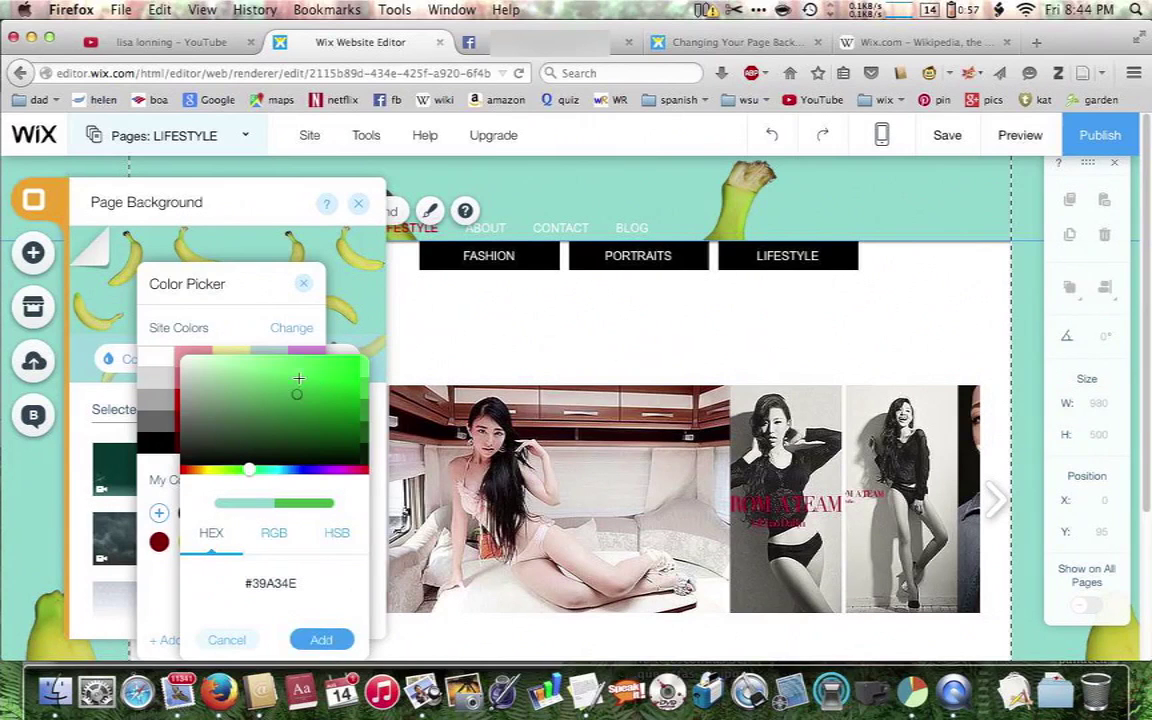
{"action": "left_click_drag", "start_coordinate": [248, 477], "coordinate": [196, 478]}
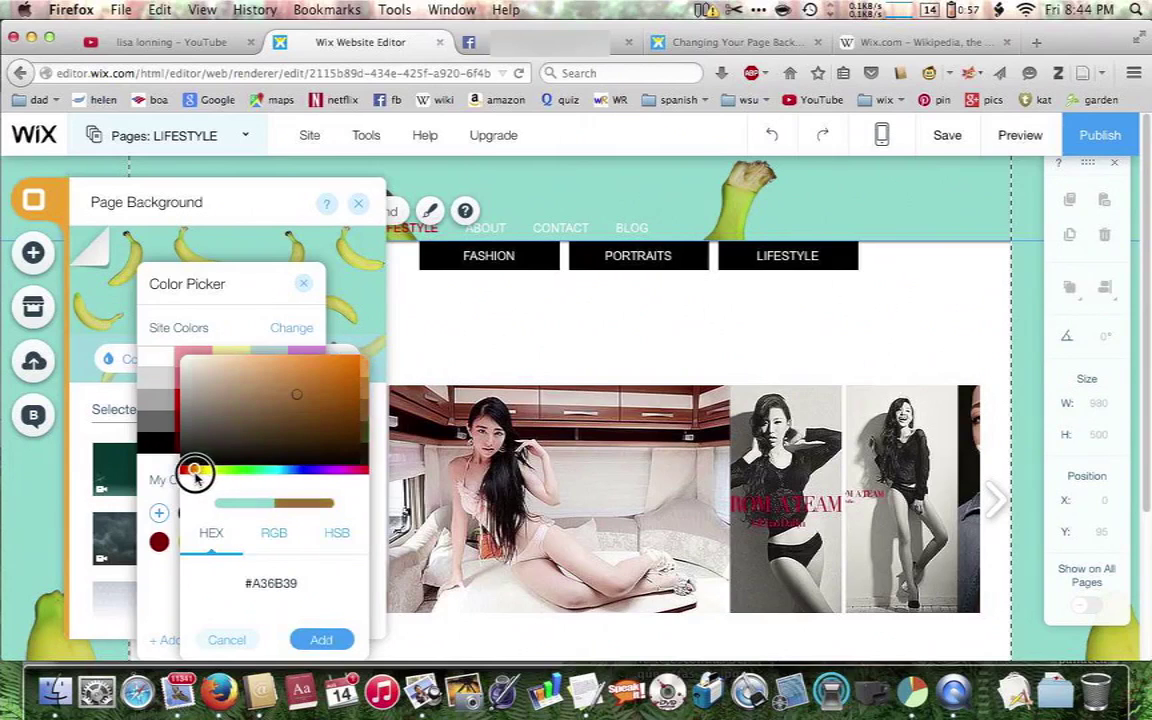
{"action": "left_click", "coordinate": [324, 469]}
{"action": "left_click", "coordinate": [238, 470]}
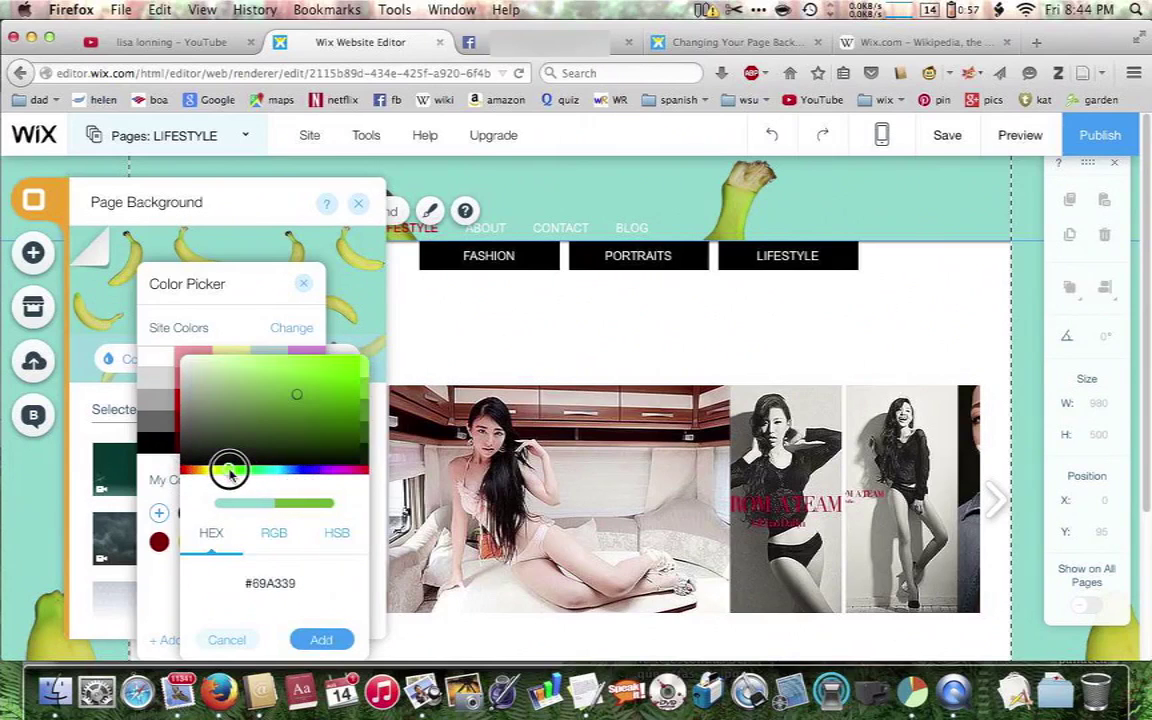
{"action": "left_click_drag", "start_coordinate": [240, 475], "coordinate": [244, 469]}
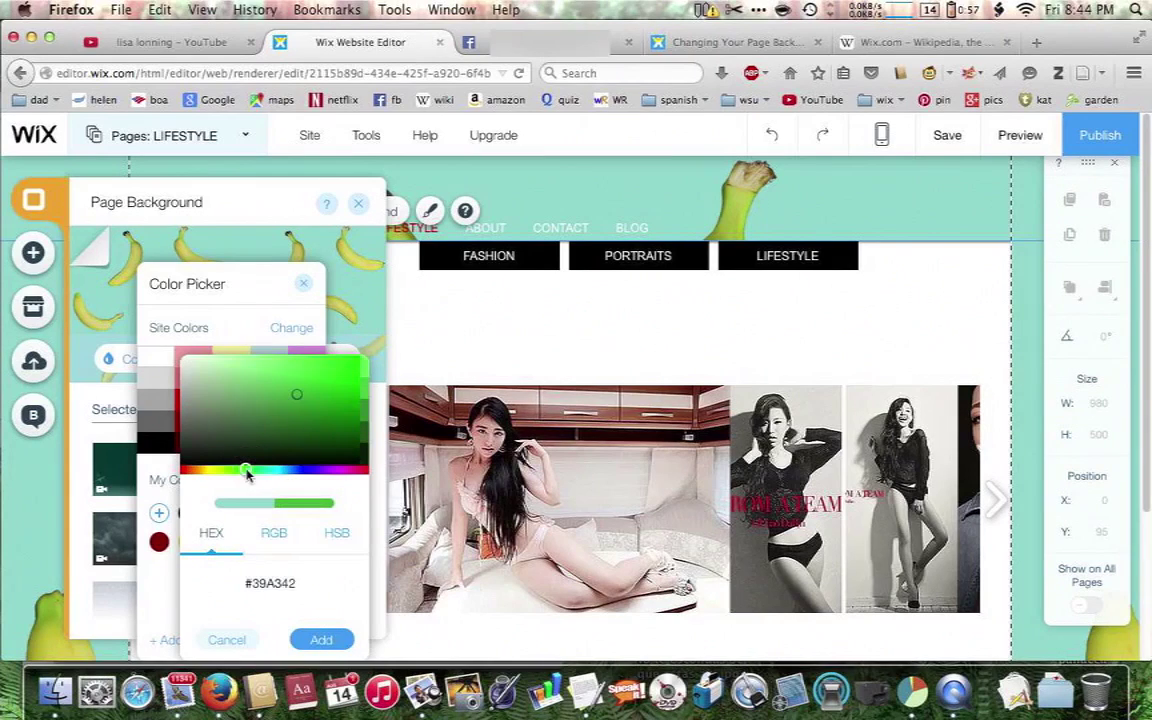
- Settle on green #2A9633 and add it as the page background colour
{"action": "left_click", "coordinate": [313, 376]}
{"action": "left_click", "coordinate": [209, 375]}
{"action": "left_click", "coordinate": [323, 375]}
{"action": "left_click", "coordinate": [209, 377]}
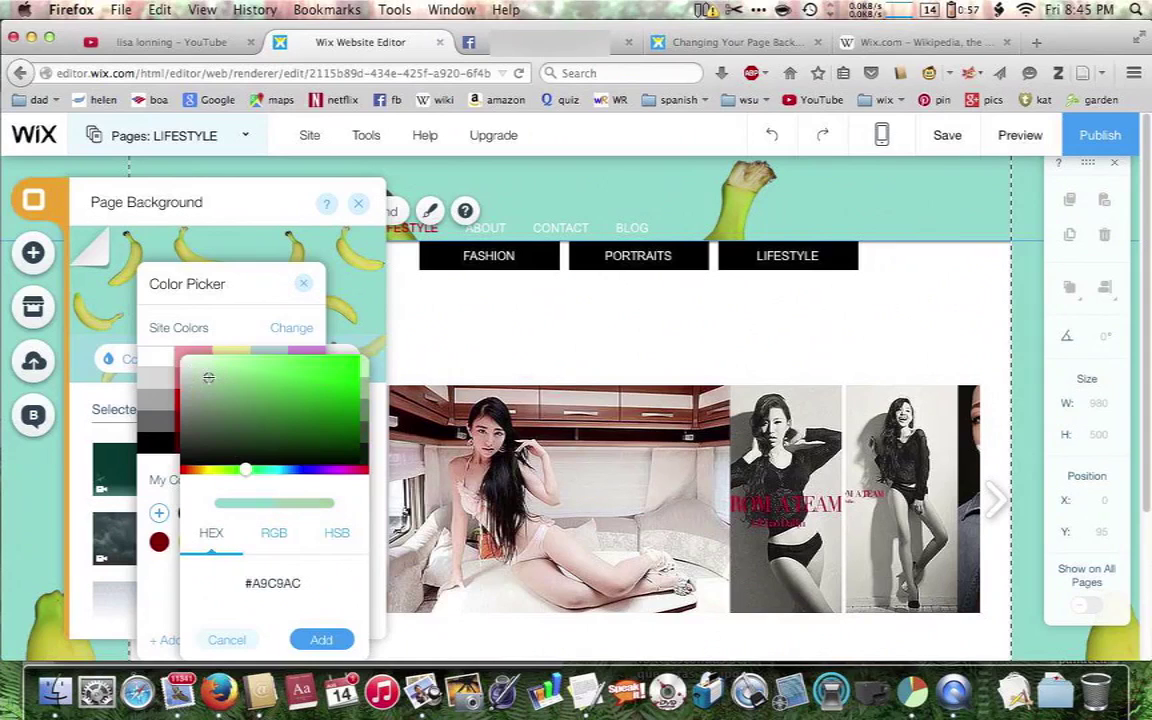
{"action": "left_click", "coordinate": [216, 412]}
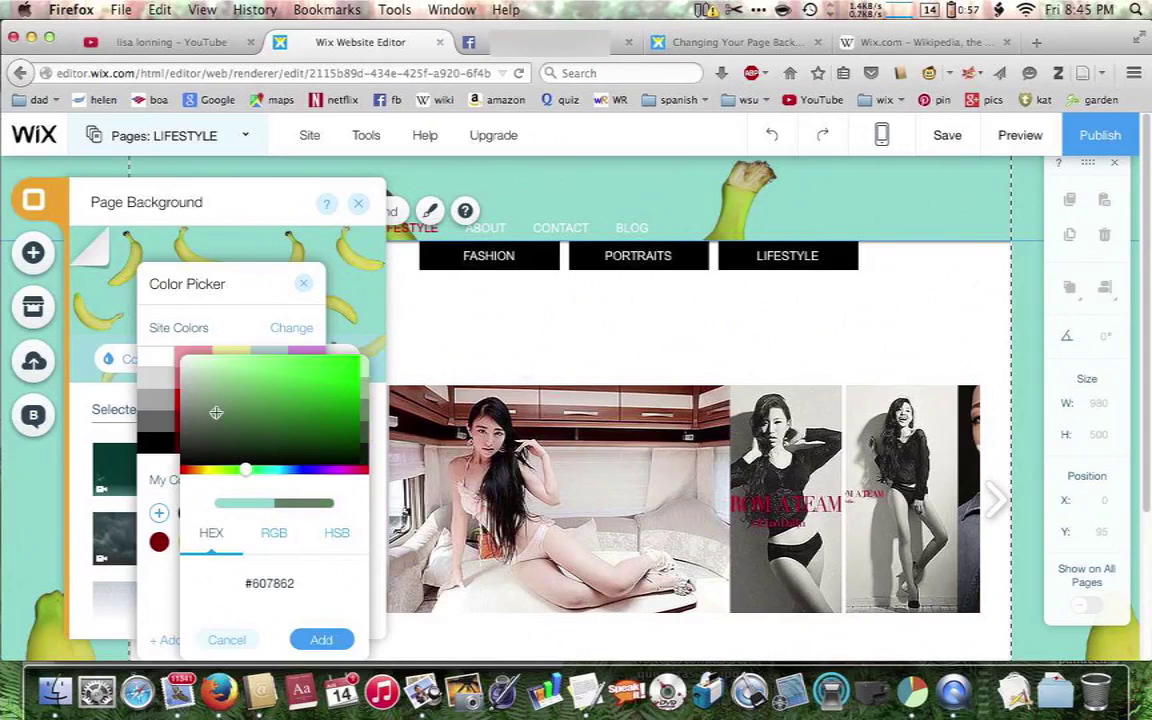
{"action": "left_click", "coordinate": [275, 437]}
{"action": "left_click", "coordinate": [319, 401]}
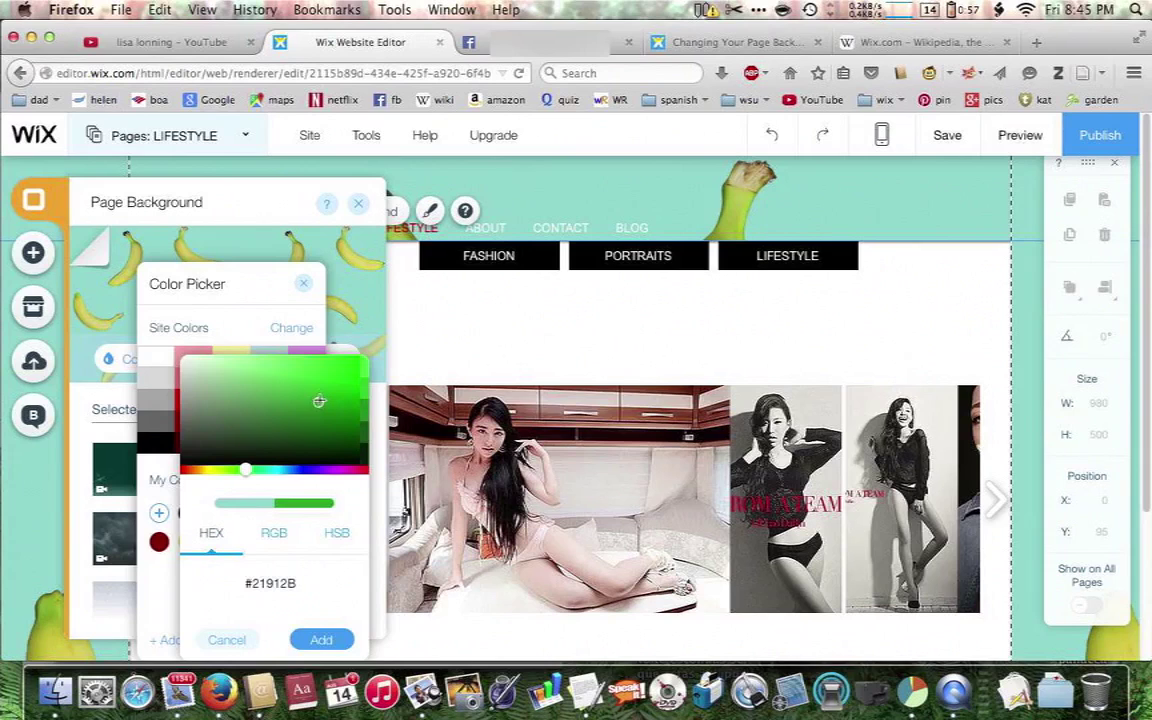
{"action": "left_click", "coordinate": [308, 379]}
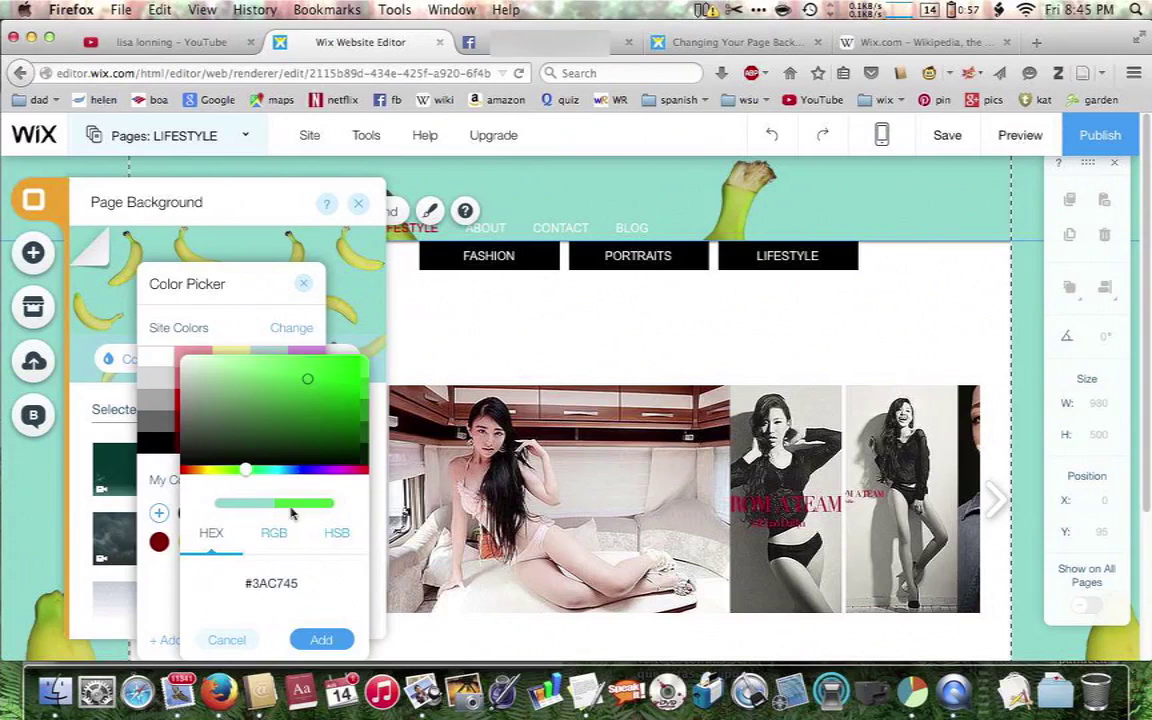
{"action": "left_click", "coordinate": [310, 400]}
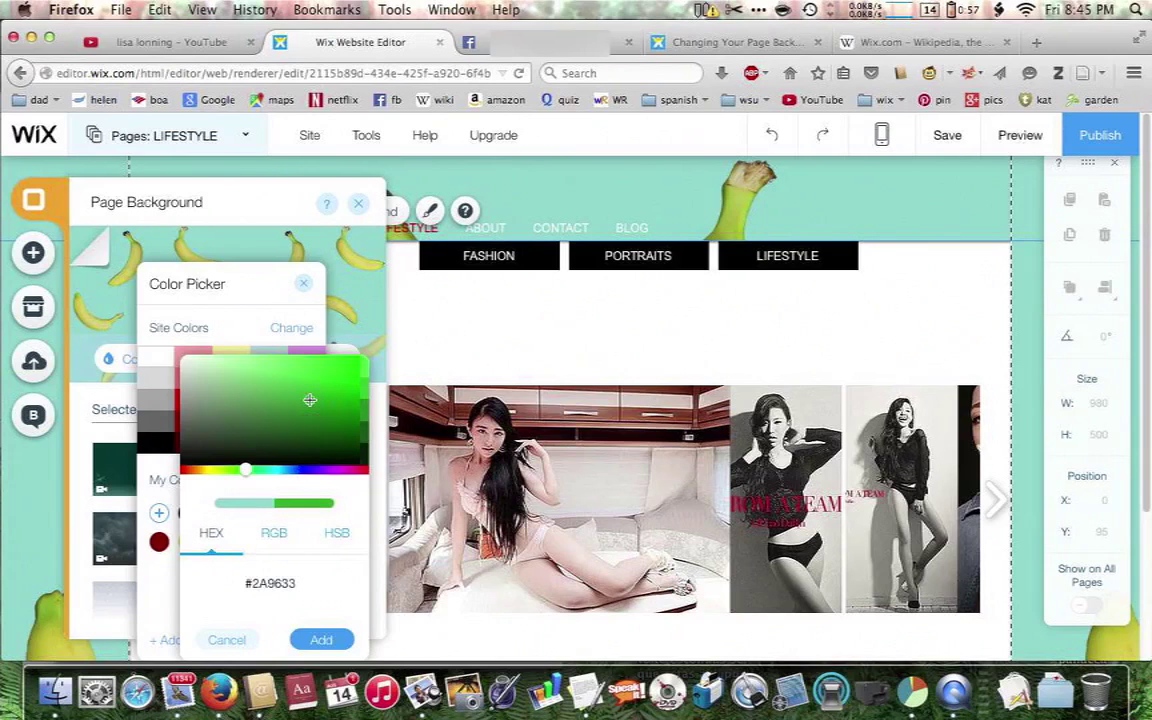
{"action": "left_click", "coordinate": [255, 587]}
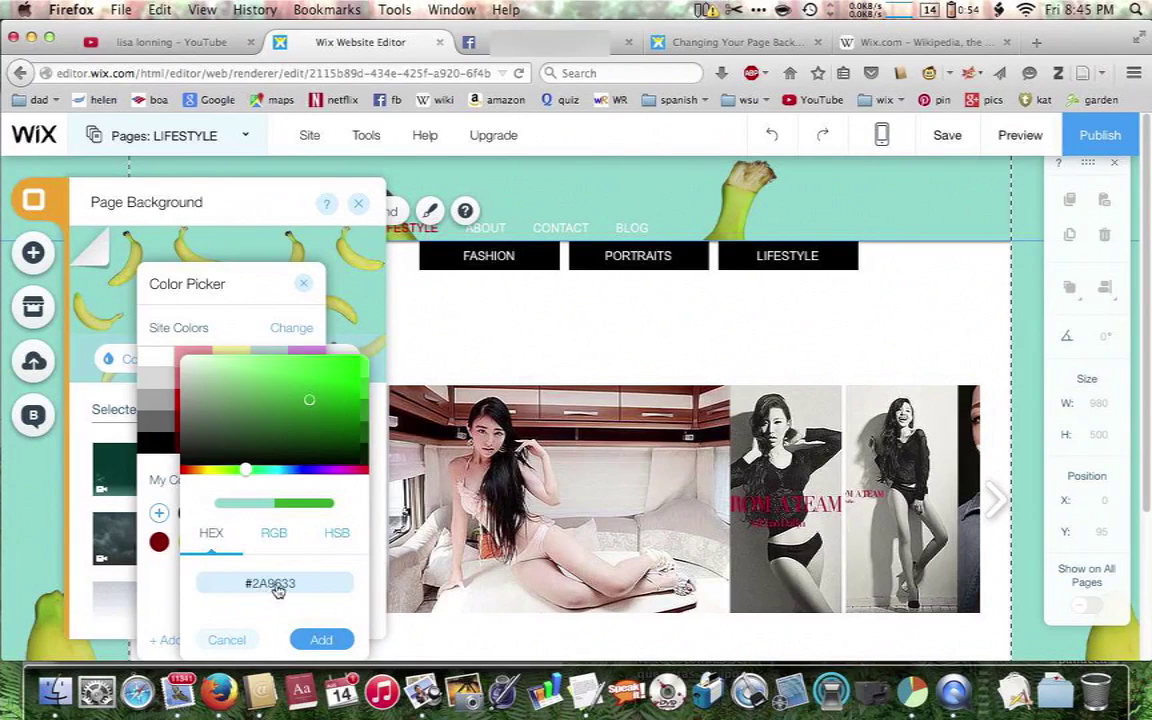
{"action": "left_click", "coordinate": [323, 641]}
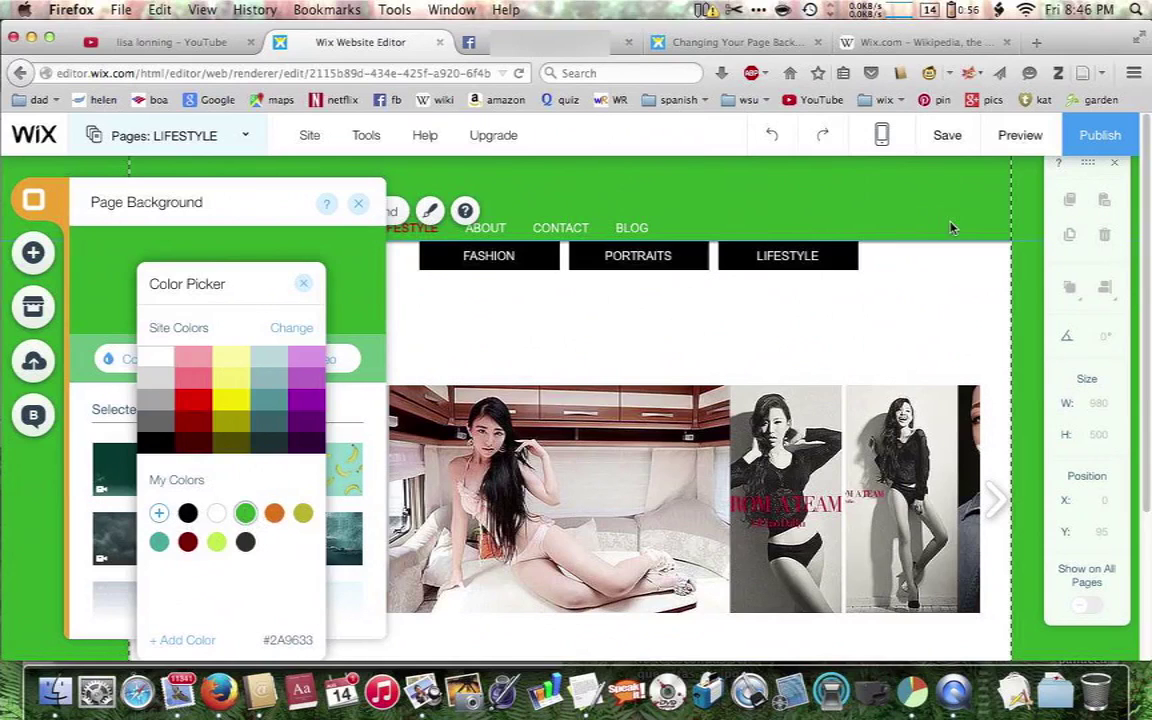
{"action": "scroll", "coordinate": [996, 258], "scroll_direction": "down", "scroll_amount": 3}
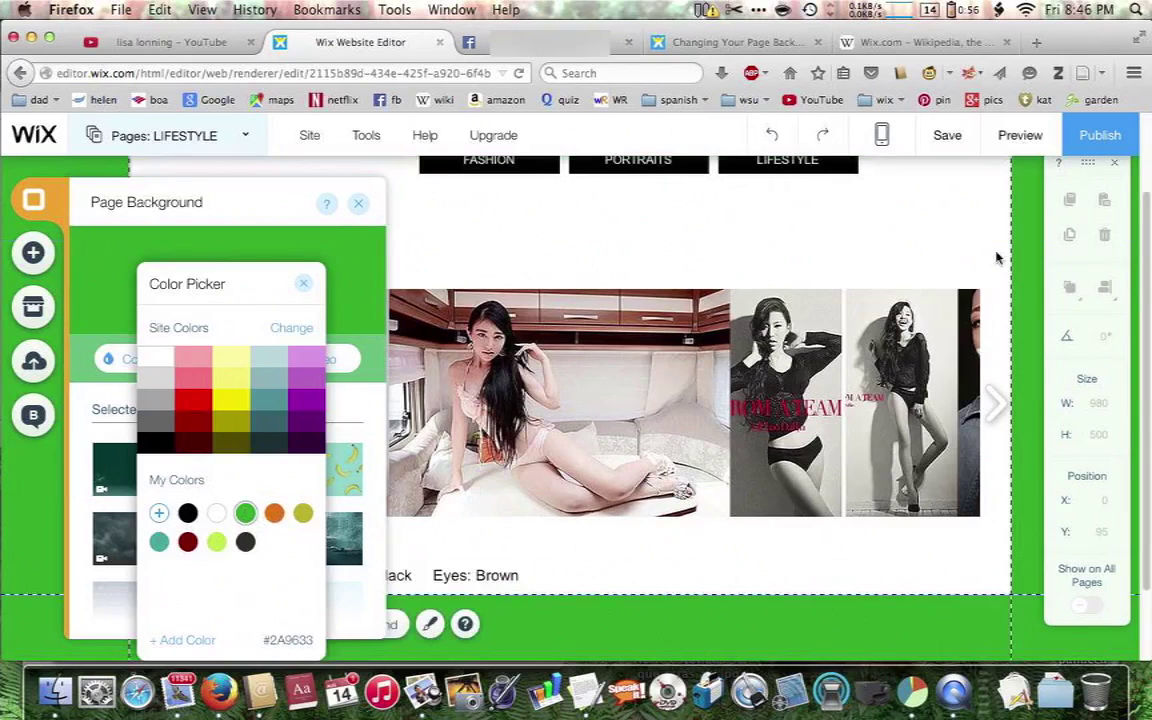
{"action": "scroll", "coordinate": [922, 304], "scroll_direction": "up", "scroll_amount": 3}
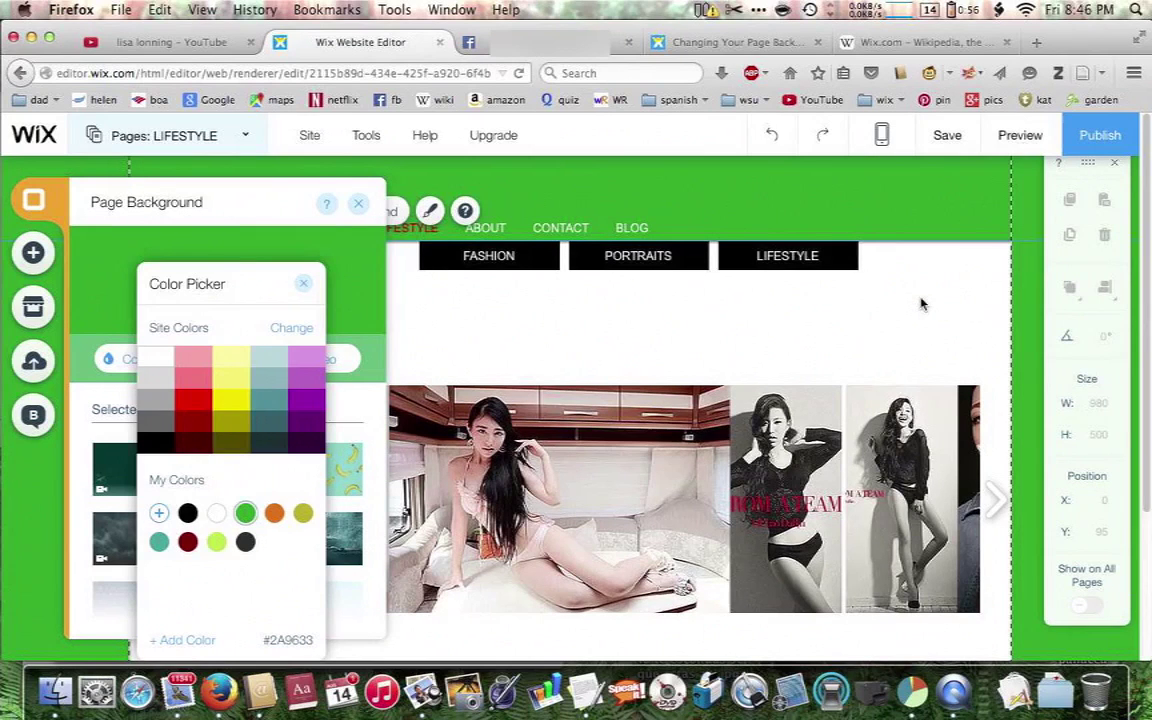
{"action": "left_click", "coordinate": [217, 513]}
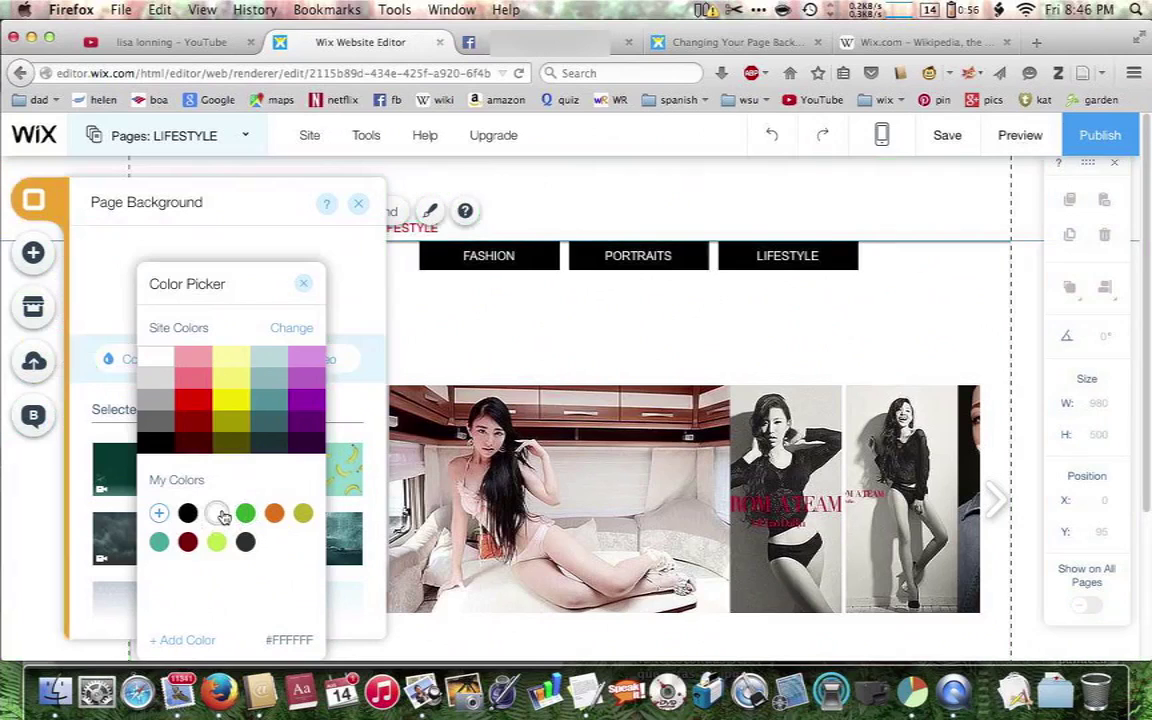
- Close the colour choices and open the options for applying the white background to other pages
{"action": "left_click", "coordinate": [305, 288]}
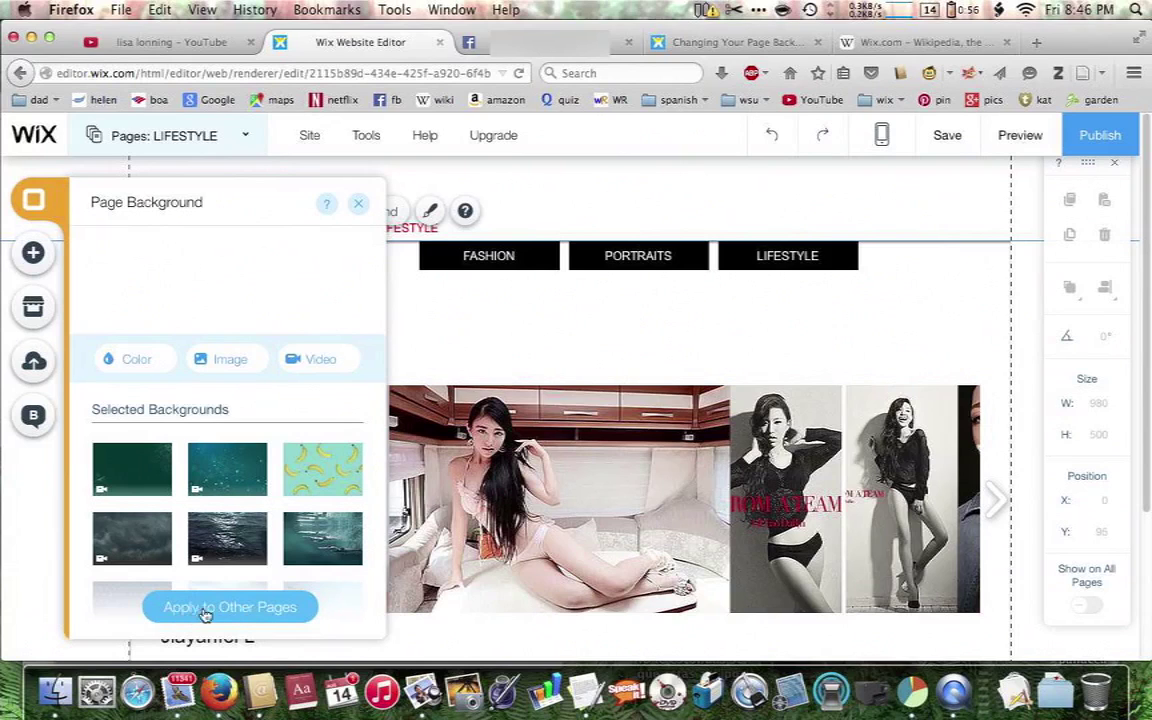
{"action": "left_click", "coordinate": [282, 609]}
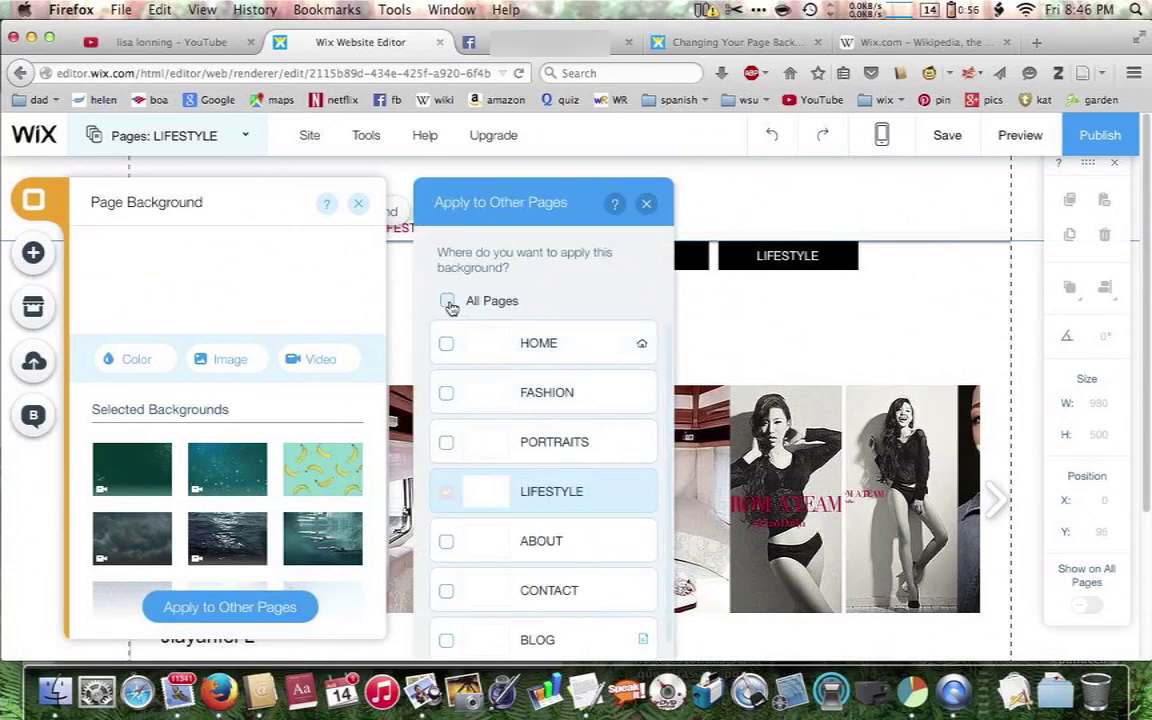
- Apply the white background to All Pages, including Home and Fashion, and close the panels
{"action": "left_click", "coordinate": [447, 302]}
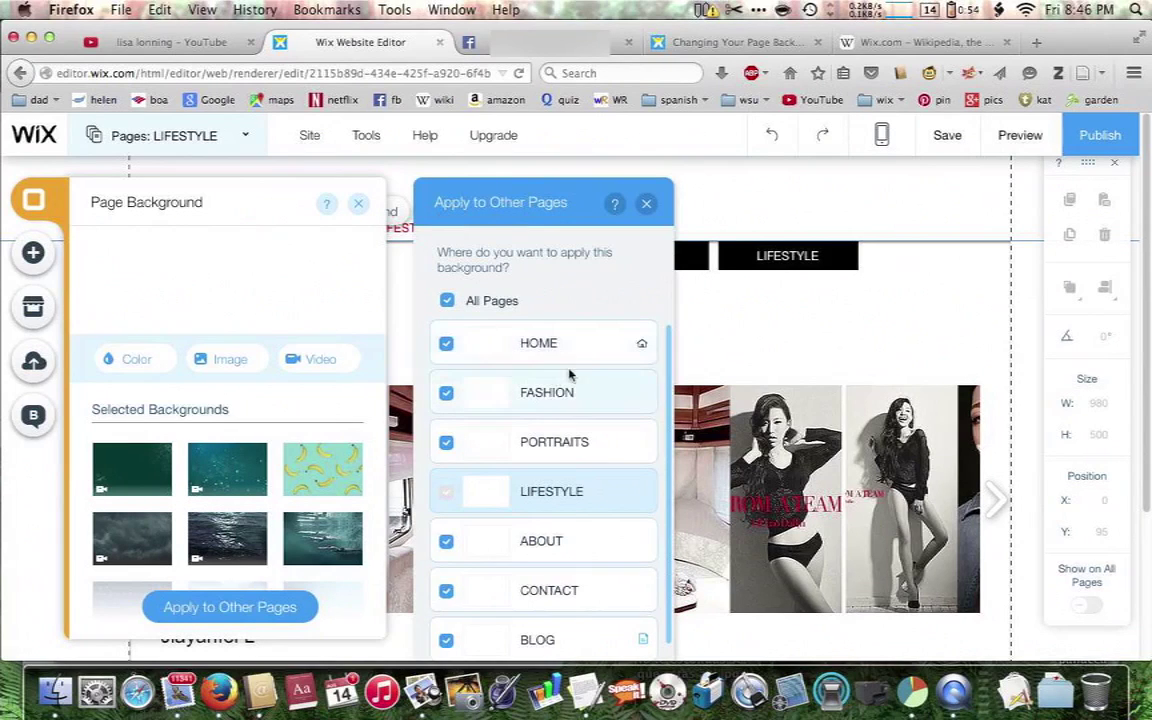
{"action": "scroll", "coordinate": [548, 440], "scroll_direction": "down", "scroll_amount": 1}
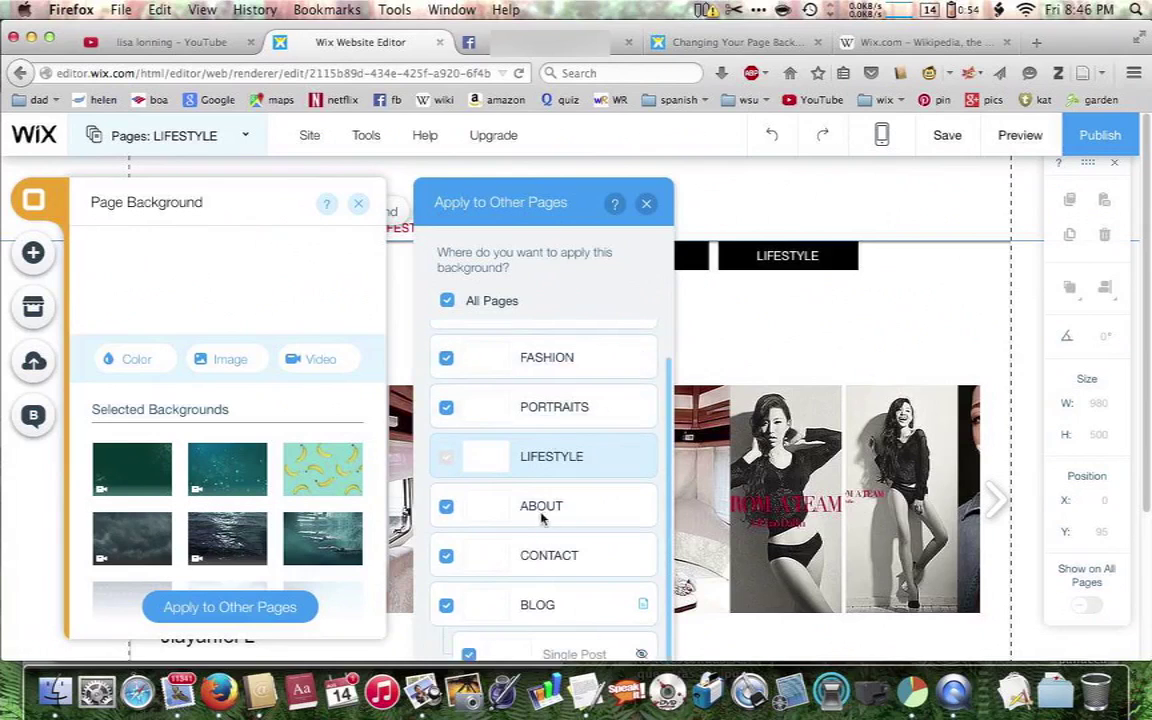
{"action": "scroll", "coordinate": [570, 505], "scroll_direction": "up", "scroll_amount": 1}
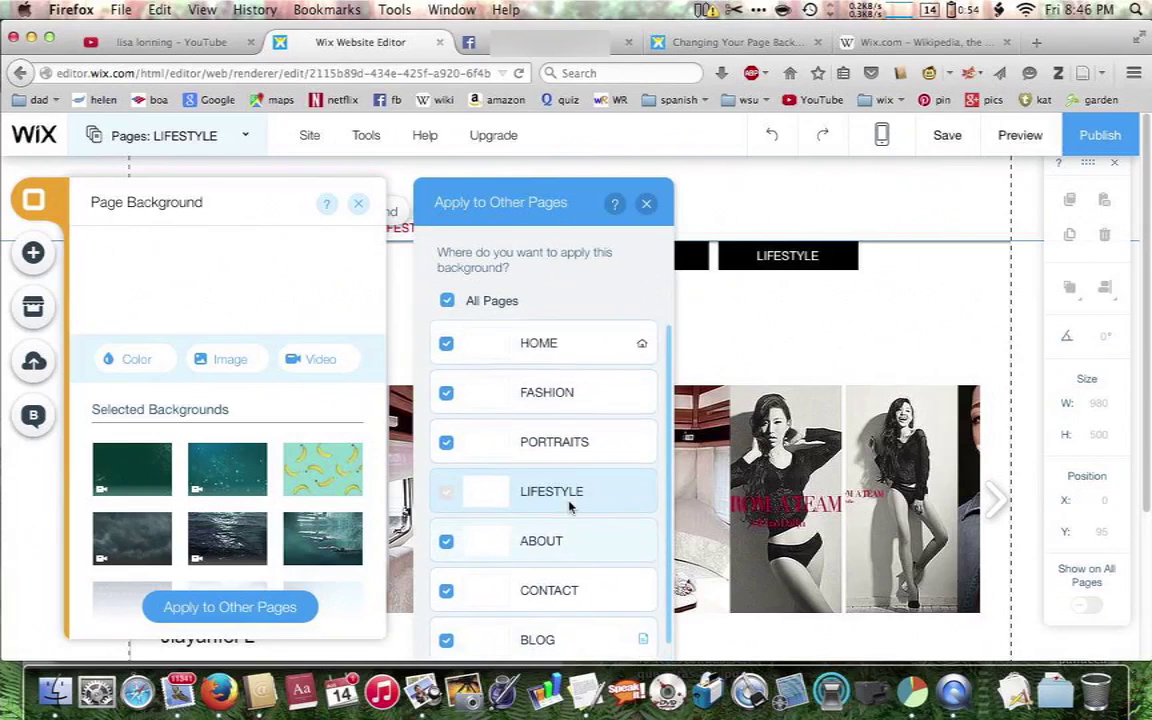
{"action": "left_click", "coordinate": [446, 345]}
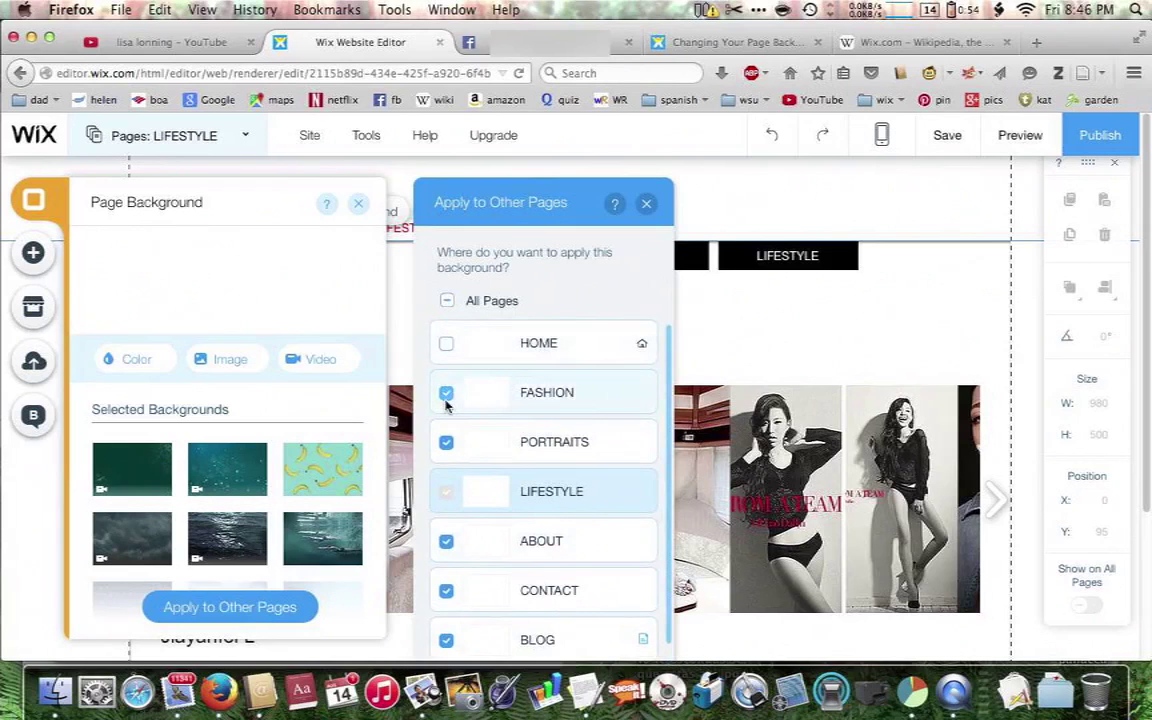
{"action": "left_click", "coordinate": [446, 343]}
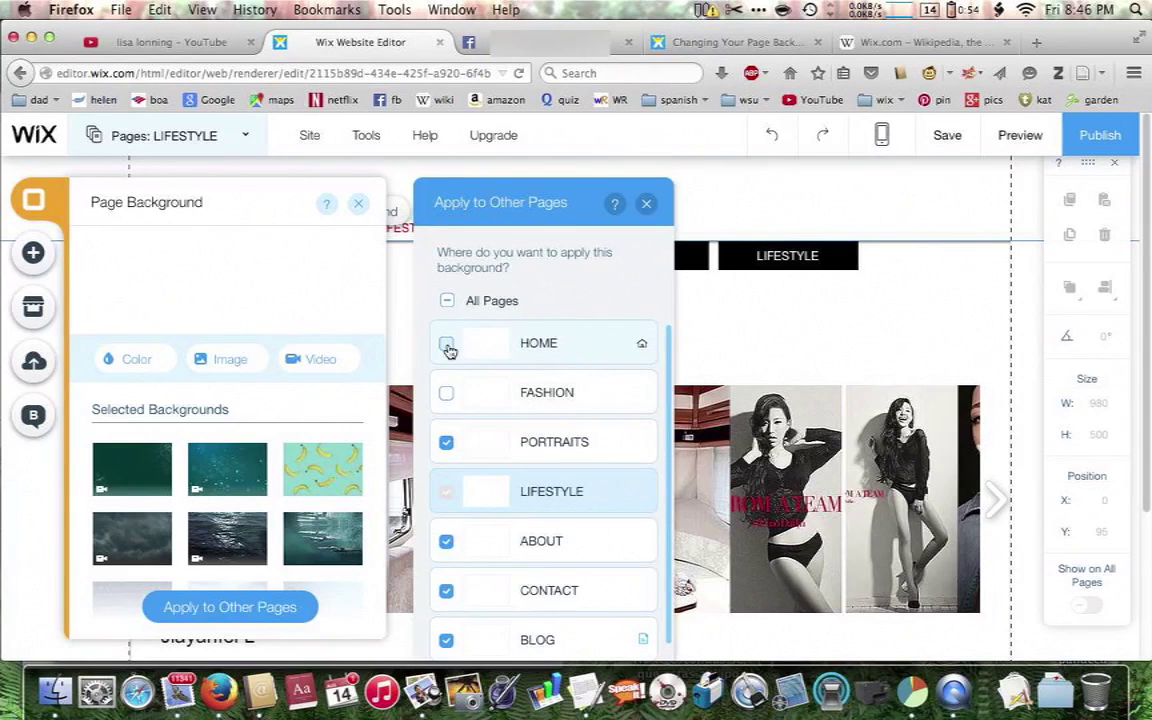
{"action": "left_click", "coordinate": [447, 396]}
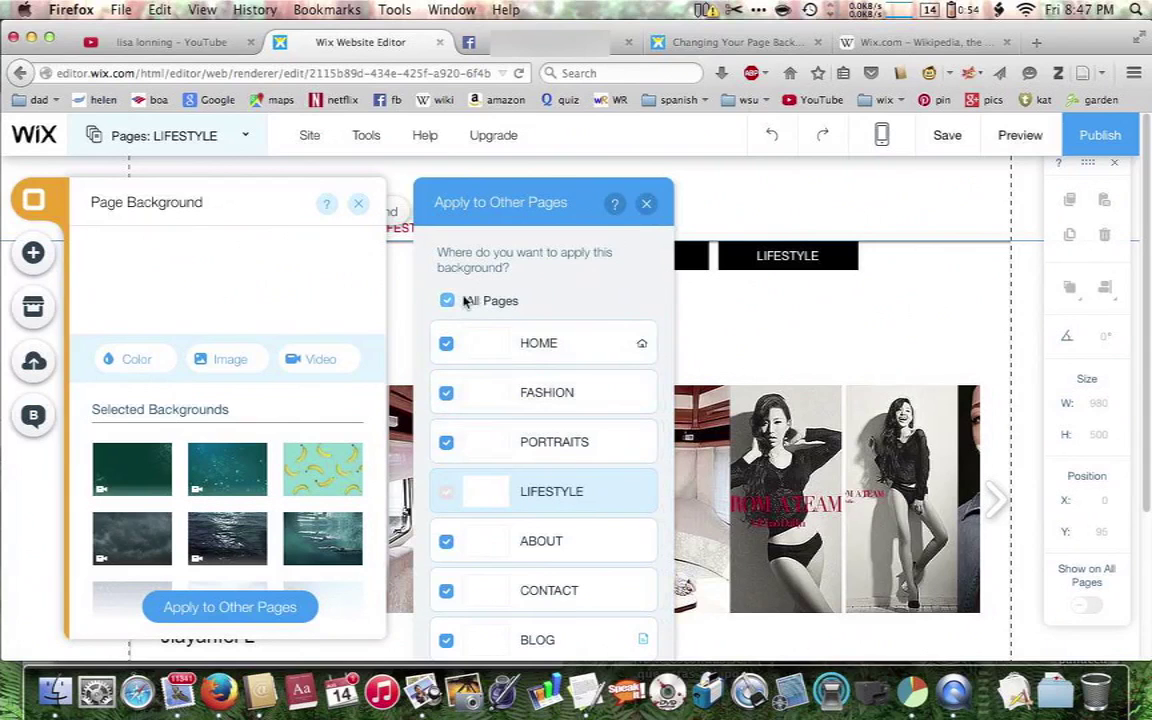
{"action": "left_click", "coordinate": [646, 205]}
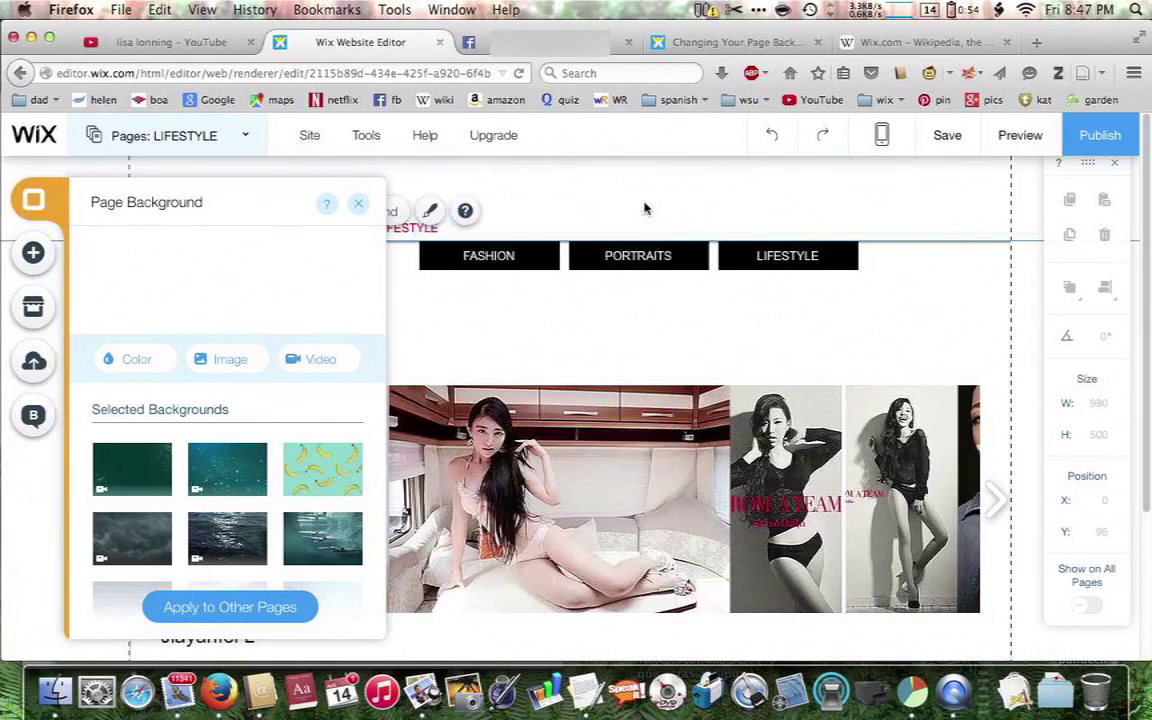
{"action": "left_click", "coordinate": [359, 207]}
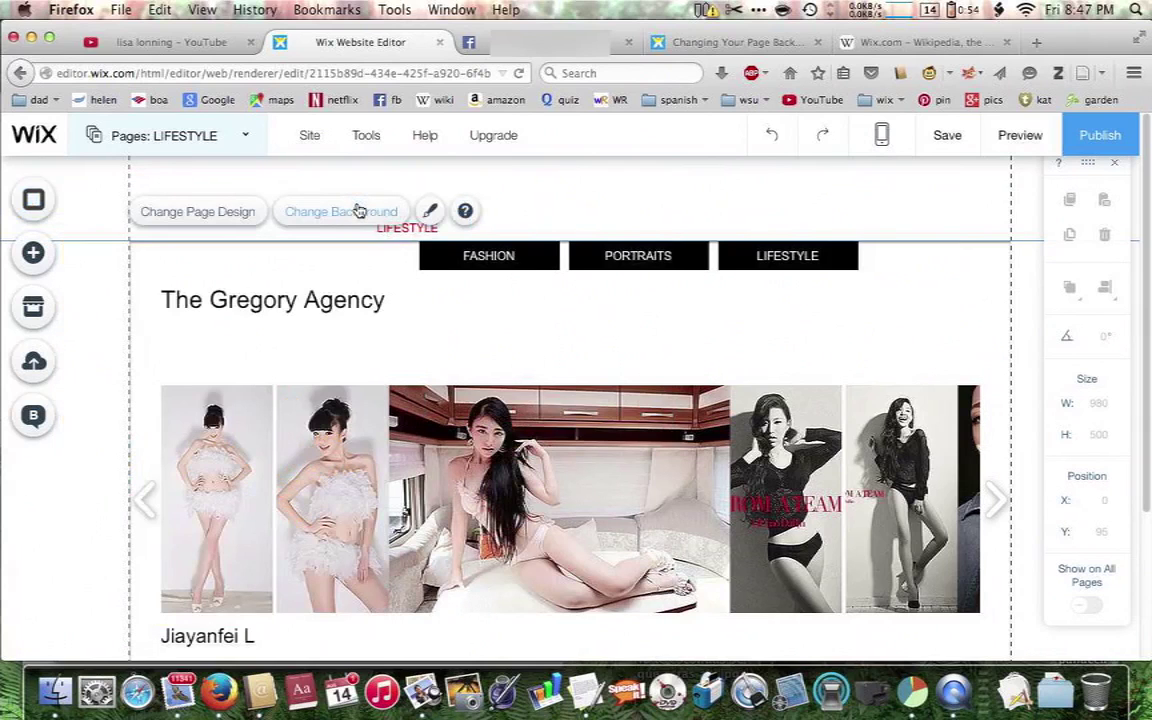
- Save the site, turning off the save confirmation, and switch to preview
{"action": "left_click", "coordinate": [945, 135]}
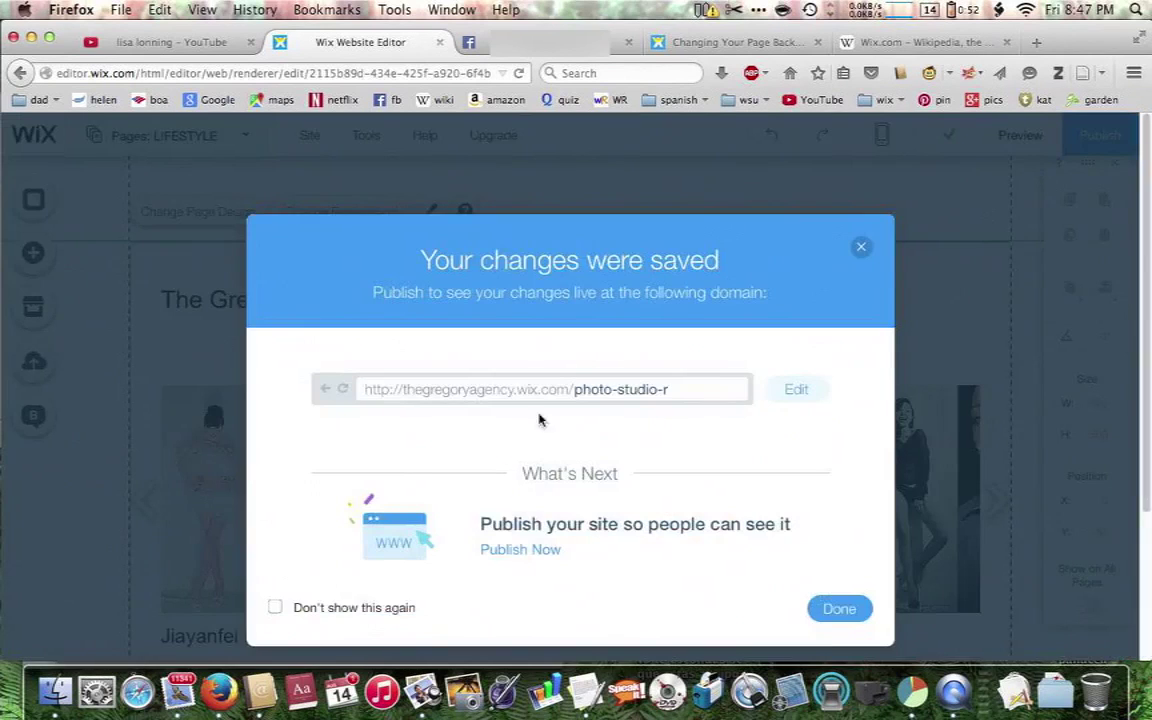
{"action": "left_click", "coordinate": [279, 608]}
{"action": "left_click", "coordinate": [841, 618]}
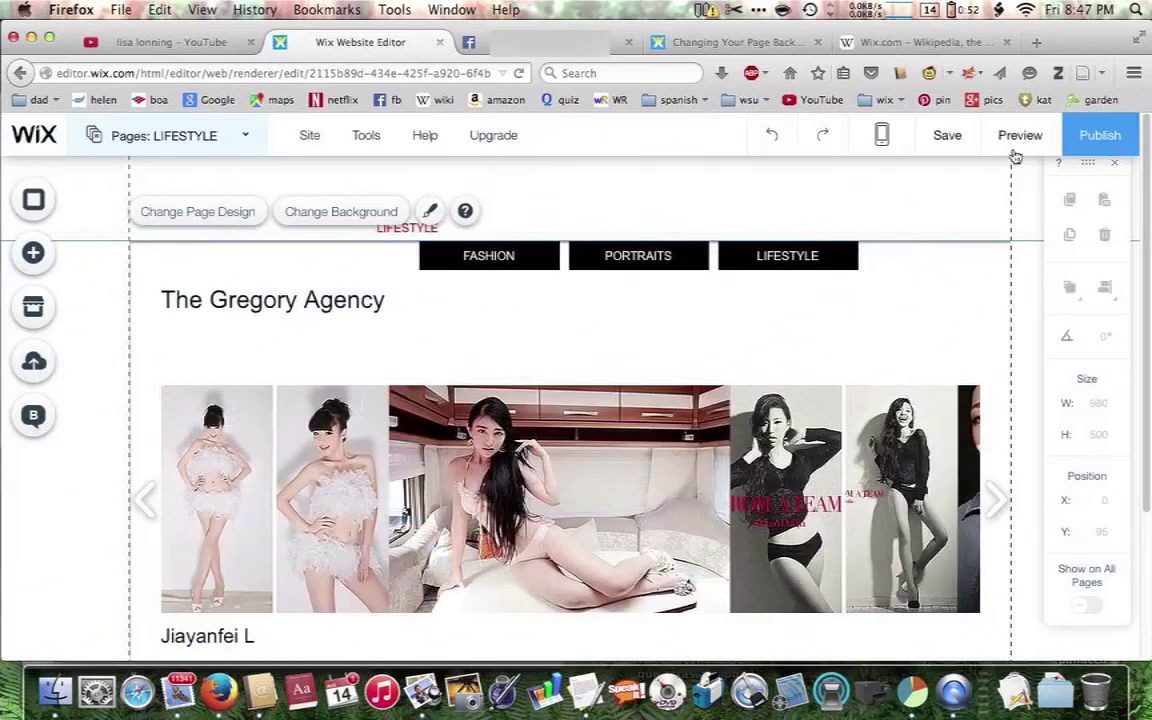
{"action": "left_click", "coordinate": [1020, 137]}
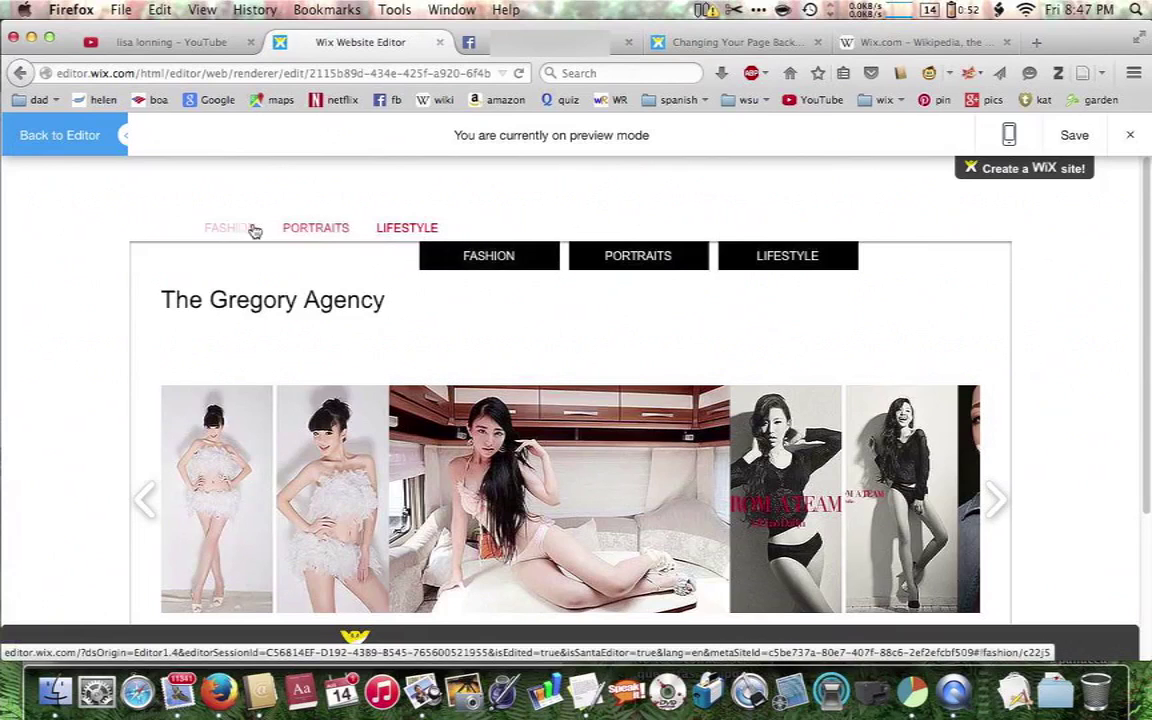
- Follow the HOME link in the previewed site's menu
{"action": "left_click", "coordinate": [160, 229]}
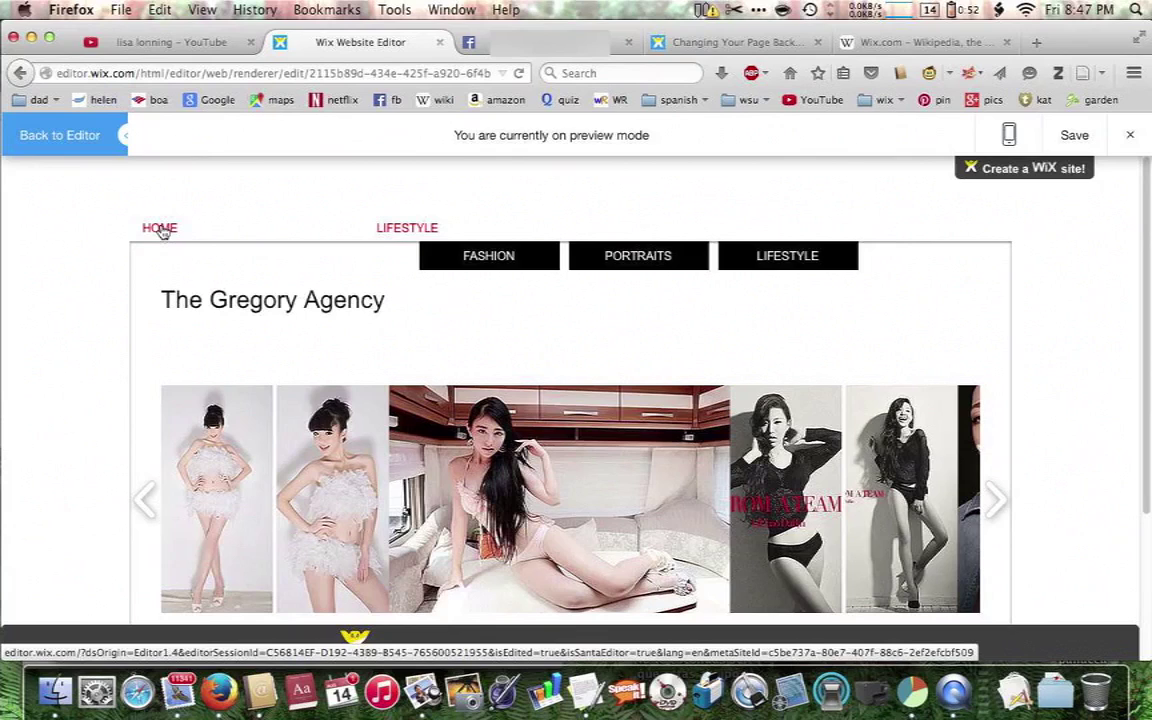